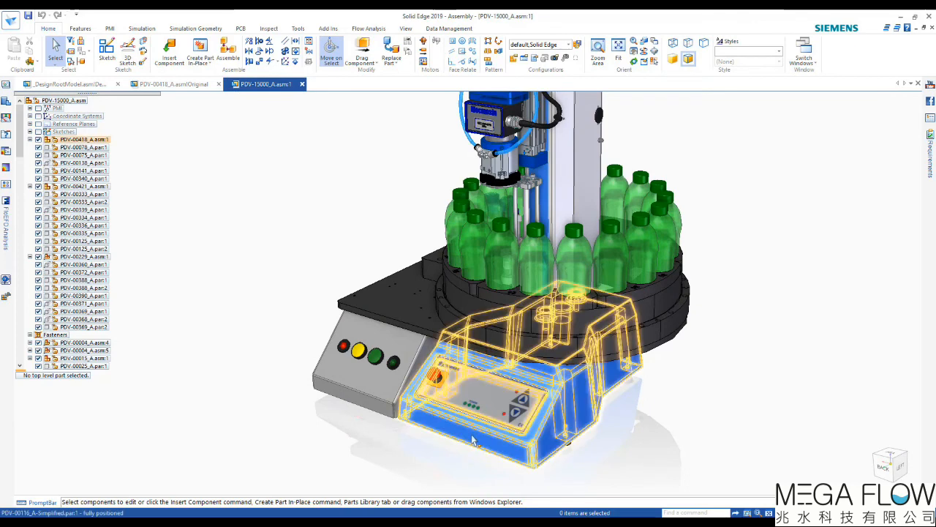
- View the PDV-00418_A control unit assembly and inspect the detailed circuit board in _DesignRootModel up close
{"action": "left_click", "coordinate": [175, 84]}
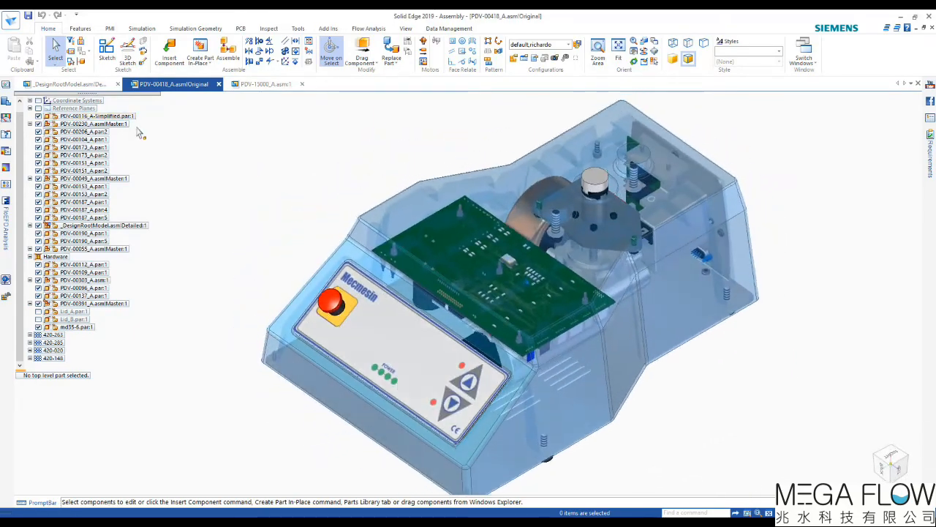
{"action": "left_click", "coordinate": [69, 83]}
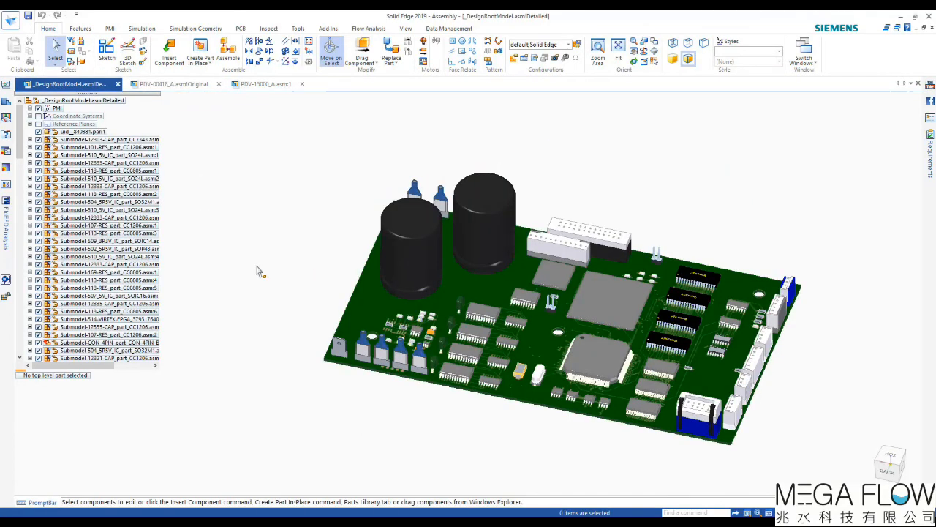
{"action": "scroll", "coordinate": [259, 269], "scroll_direction": "up", "scroll_amount": 8}
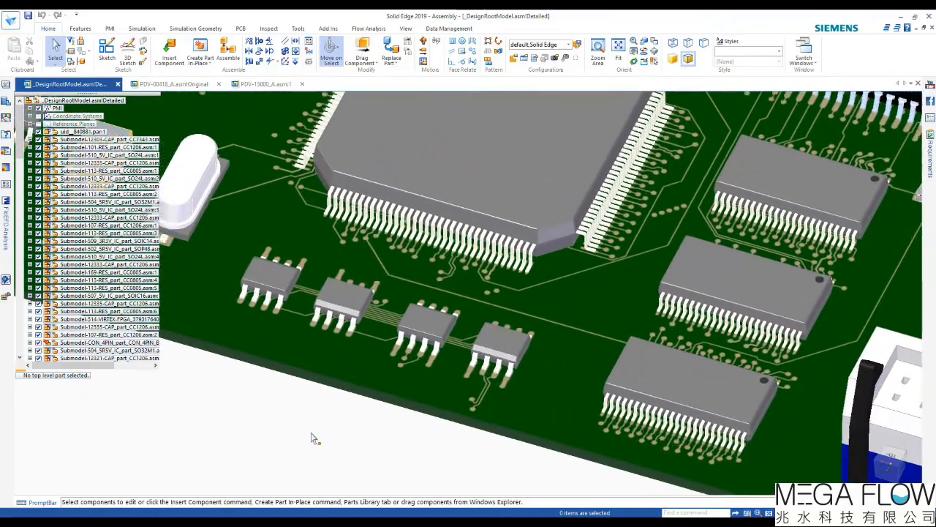
{"action": "scroll", "coordinate": [313, 438], "scroll_direction": "down", "scroll_amount": 3}
{"action": "scroll", "coordinate": [311, 438], "scroll_direction": "down", "scroll_amount": 5}
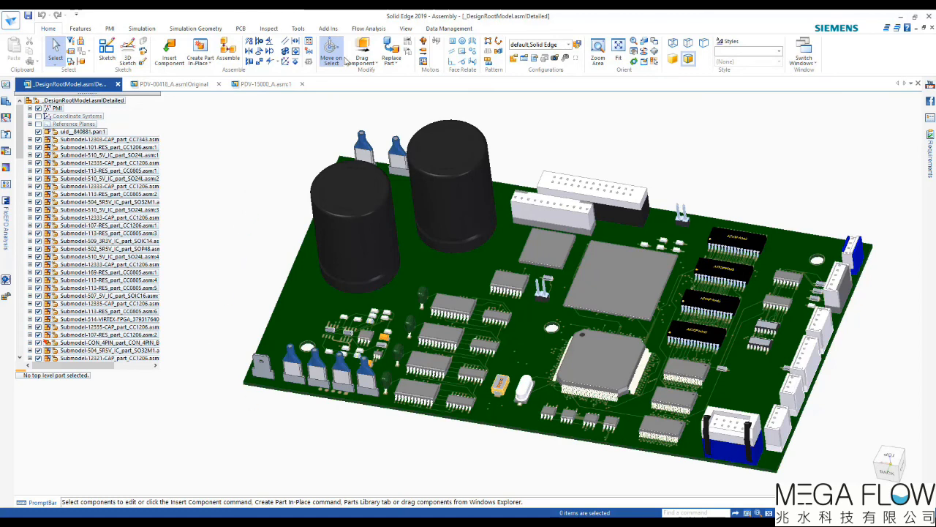
- Open FloEDA Bridge from the flow analysis tools and import the ODB++ board file 12345-000.tgz with the default import options
{"action": "left_click", "coordinate": [369, 29]}
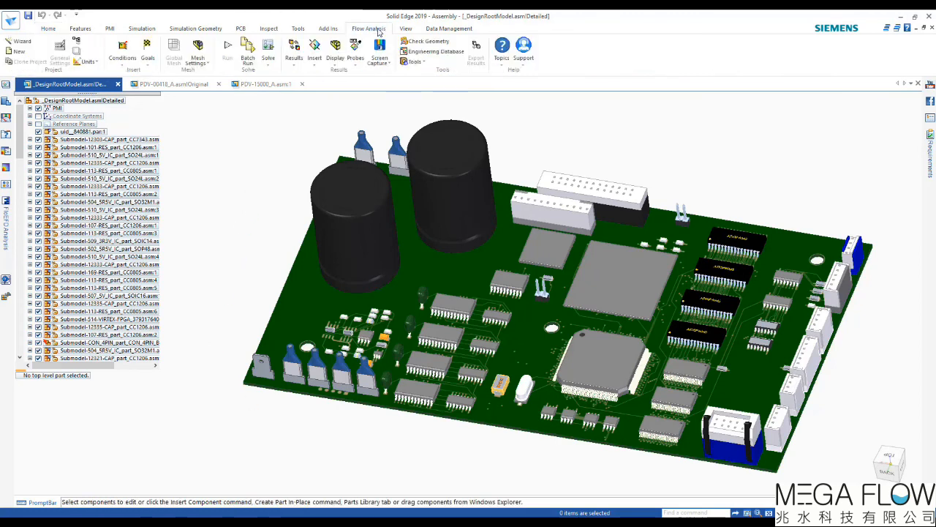
{"action": "left_click", "coordinate": [415, 61]}
{"action": "left_click", "coordinate": [437, 95]}
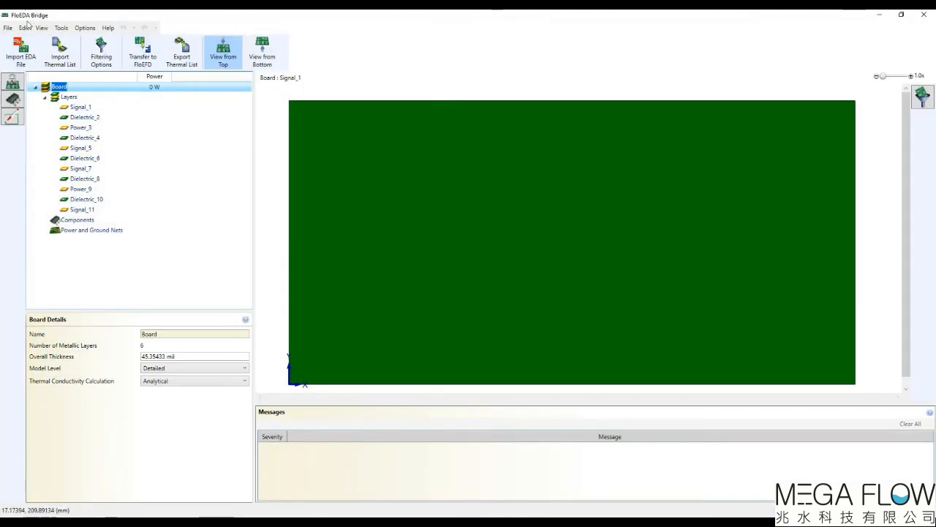
{"action": "left_click", "coordinate": [21, 57]}
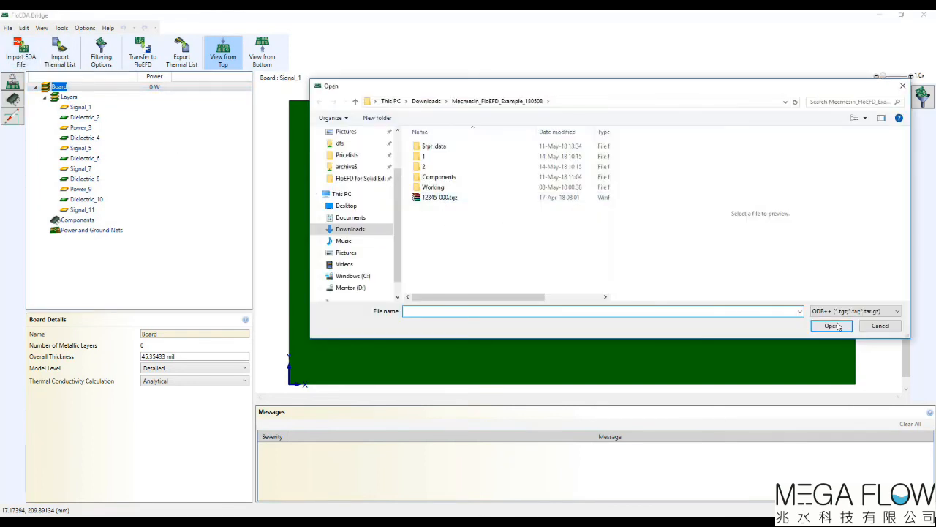
{"action": "double_click", "coordinate": [441, 197]}
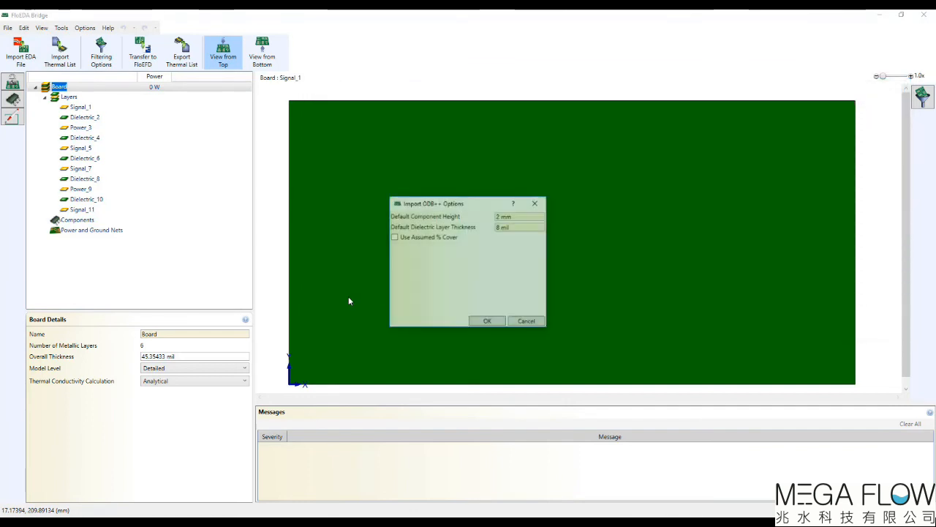
{"action": "left_click", "coordinate": [483, 323]}
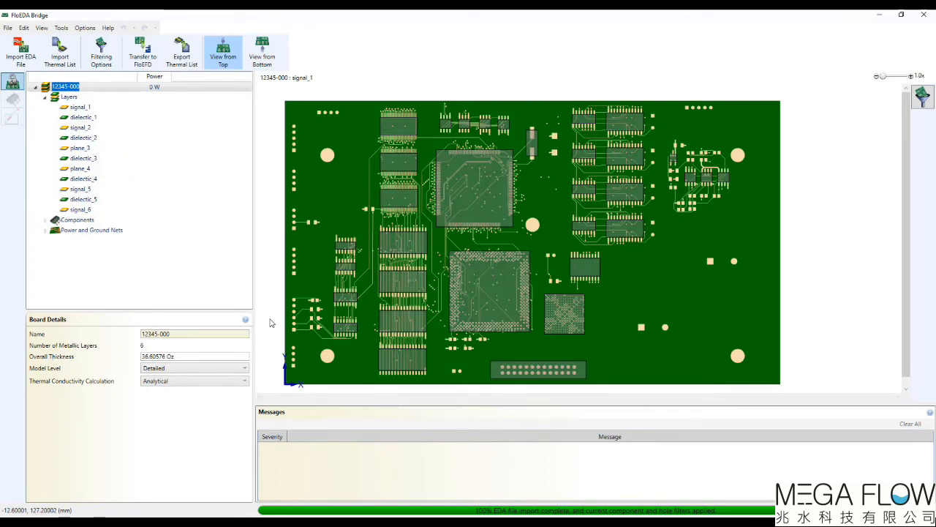
- Examine the copper pattern and cover of each signal and plane layer, from signal_1 to signal_6, ending back on signal_1
{"action": "left_click", "coordinate": [80, 106]}
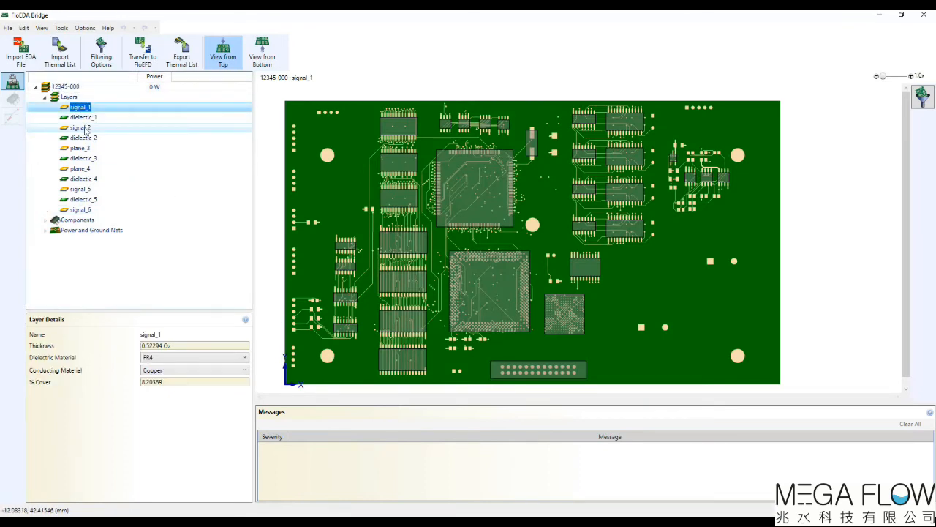
{"action": "left_click", "coordinate": [81, 128]}
{"action": "left_click", "coordinate": [81, 148]}
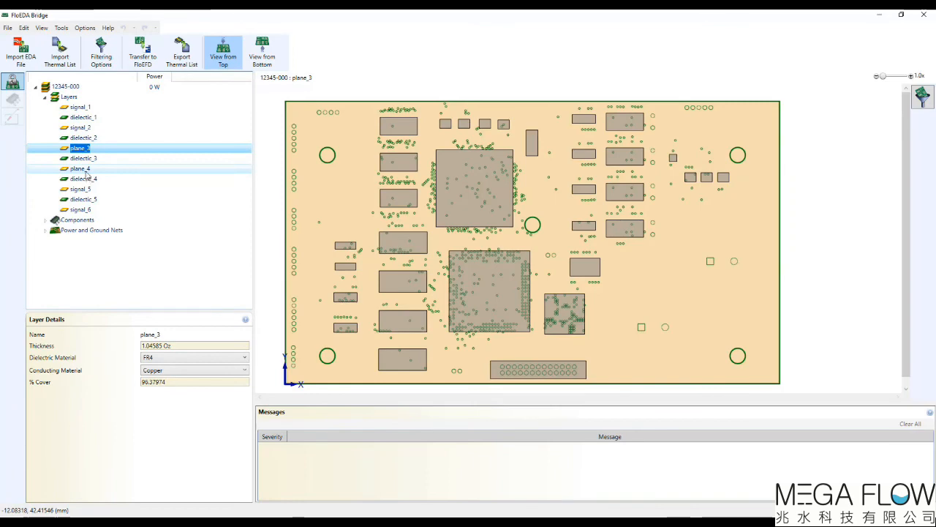
{"action": "left_click", "coordinate": [82, 168]}
{"action": "left_click", "coordinate": [82, 189]}
{"action": "left_click", "coordinate": [80, 210]}
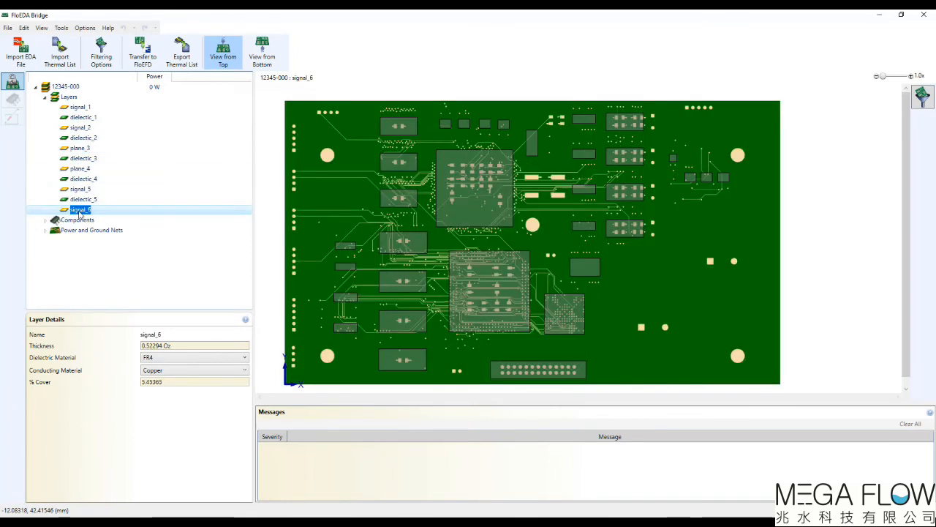
{"action": "left_click", "coordinate": [78, 107]}
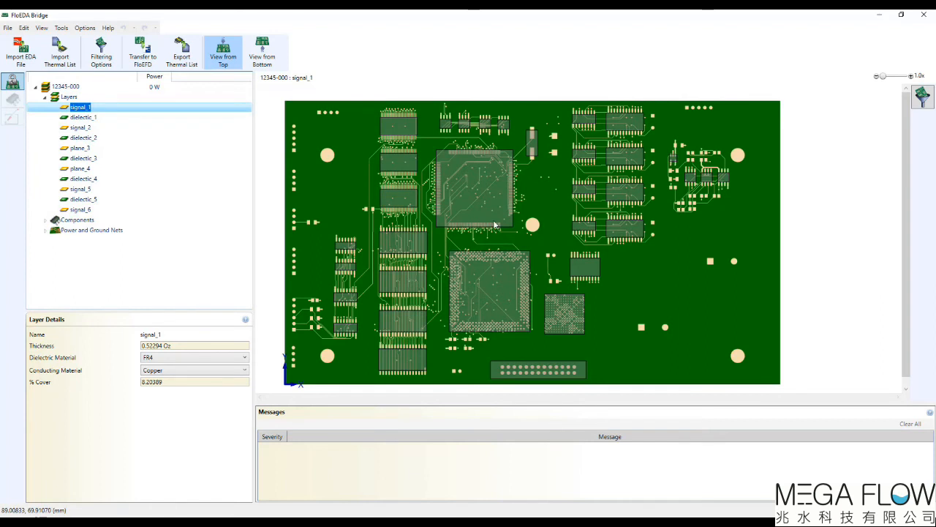
- Set chip U9's thermal details to 4 W power and a 2Resistor model with resistances of 4.16 K/W (J/B) and 3.19 K/W (J/C)
{"action": "left_click", "coordinate": [468, 197]}
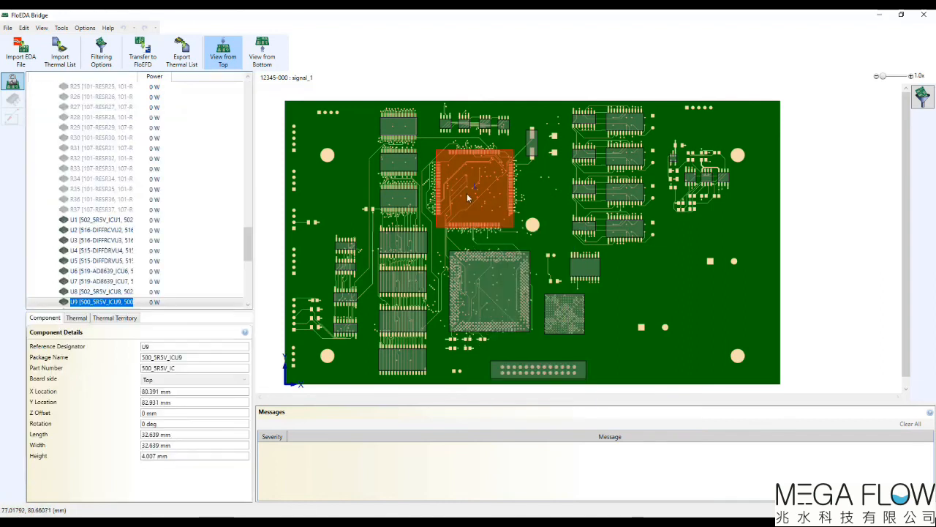
{"action": "left_click", "coordinate": [77, 318]}
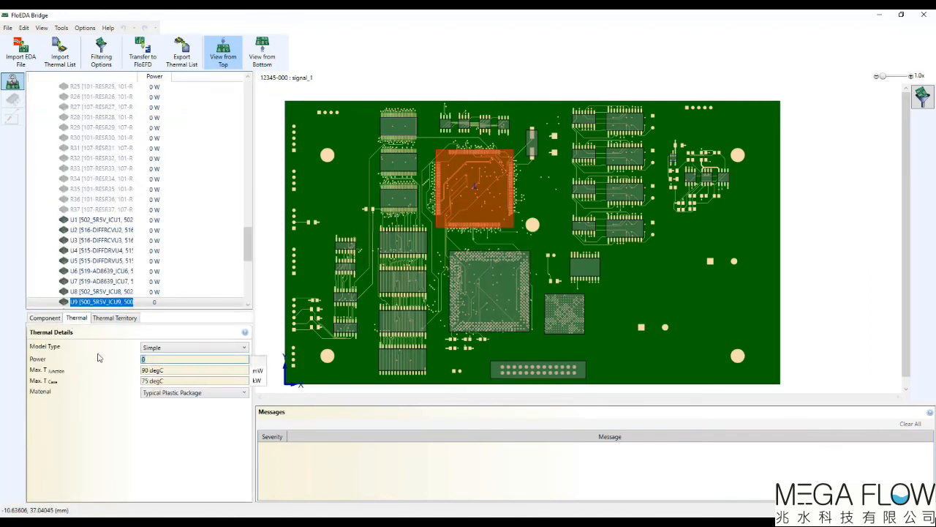
{"action": "type", "text": "4"}
{"action": "left_click", "coordinate": [177, 349]}
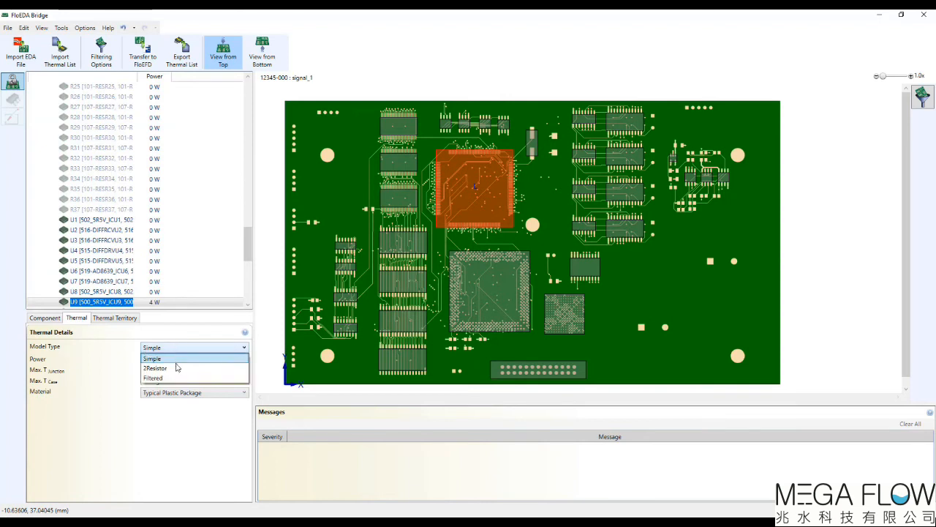
{"action": "left_click", "coordinate": [178, 366]}
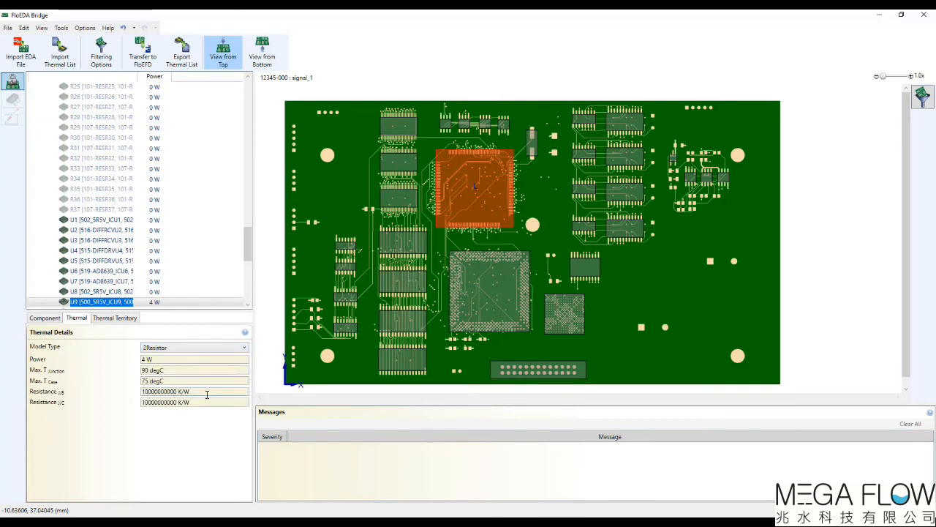
{"action": "left_click", "coordinate": [147, 393]}
{"action": "type", "text": "4.16"}
{"action": "key", "text": "Tab"}
{"action": "key", "text": "Return"}
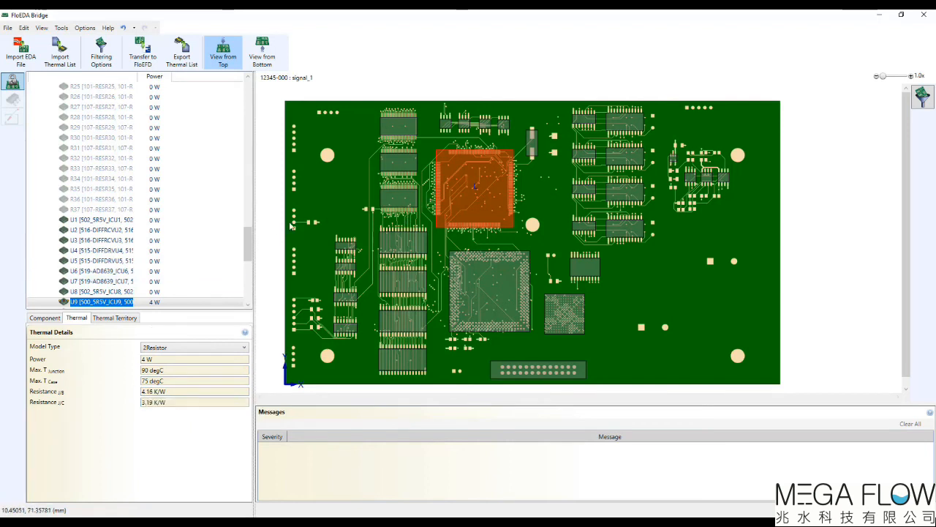
- Check the board's total power, preview Thermal_List_08.csv and import it as the thermal list for all components
{"action": "left_click_drag", "start_coordinate": [247, 248], "coordinate": [249, 86]}
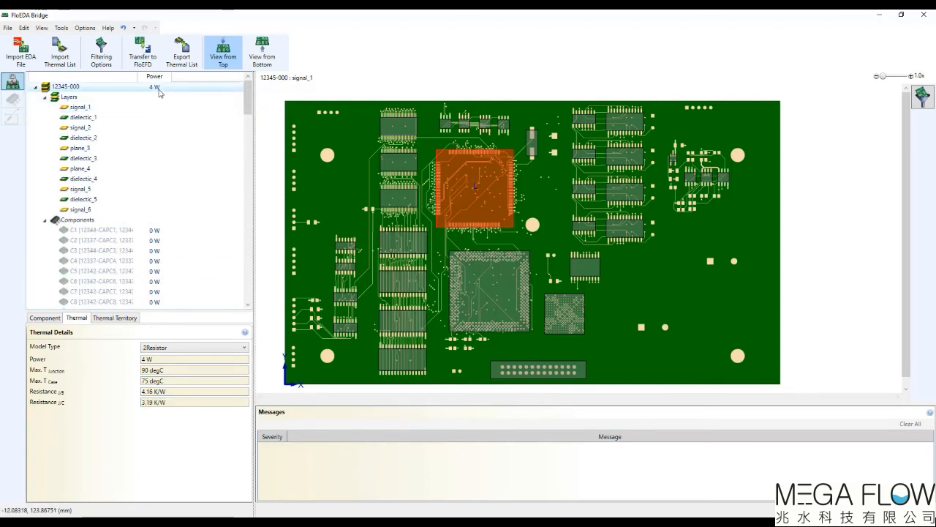
{"action": "left_click", "coordinate": [60, 49]}
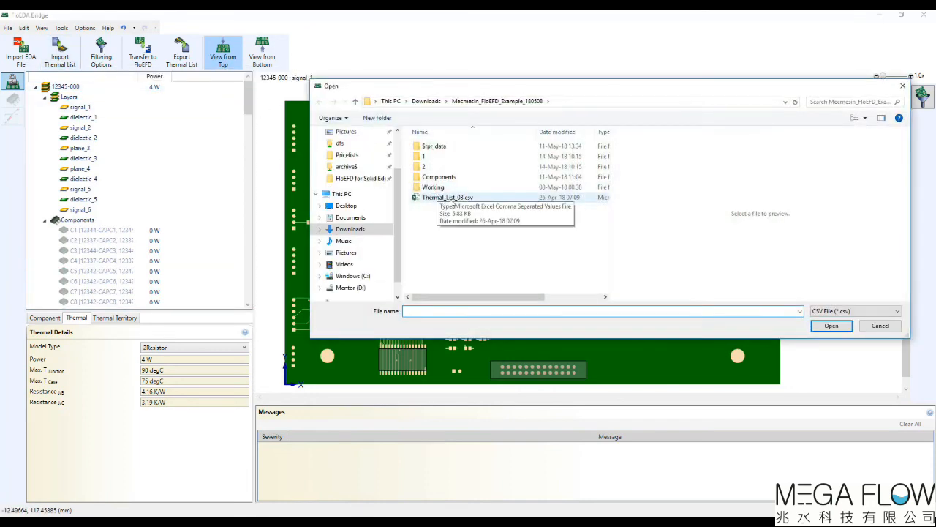
{"action": "left_click", "coordinate": [448, 198]}
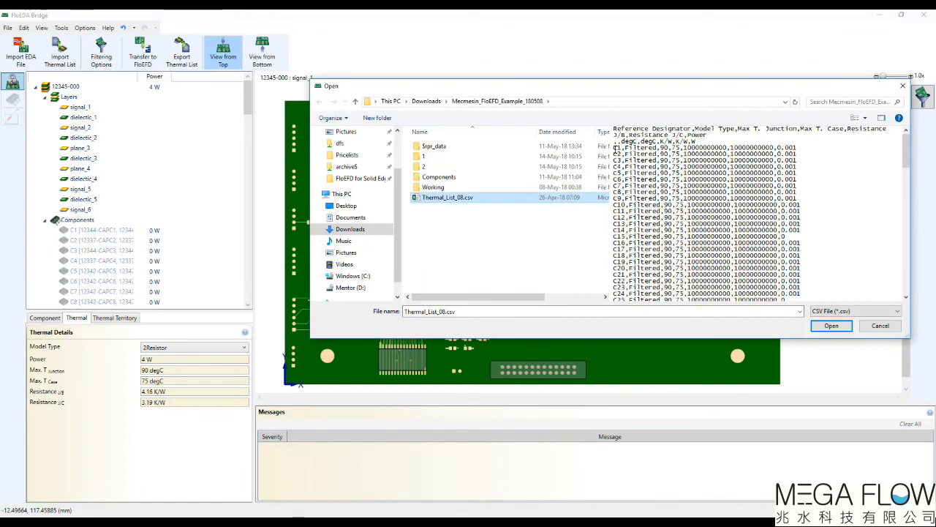
{"action": "scroll", "coordinate": [864, 225], "scroll_direction": "down", "scroll_amount": 10}
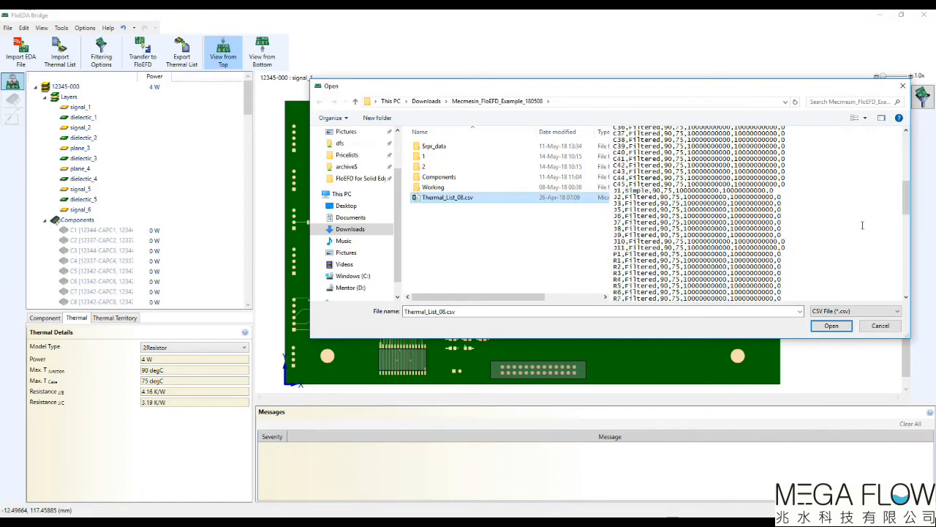
{"action": "scroll", "coordinate": [864, 226], "scroll_direction": "down", "scroll_amount": 10}
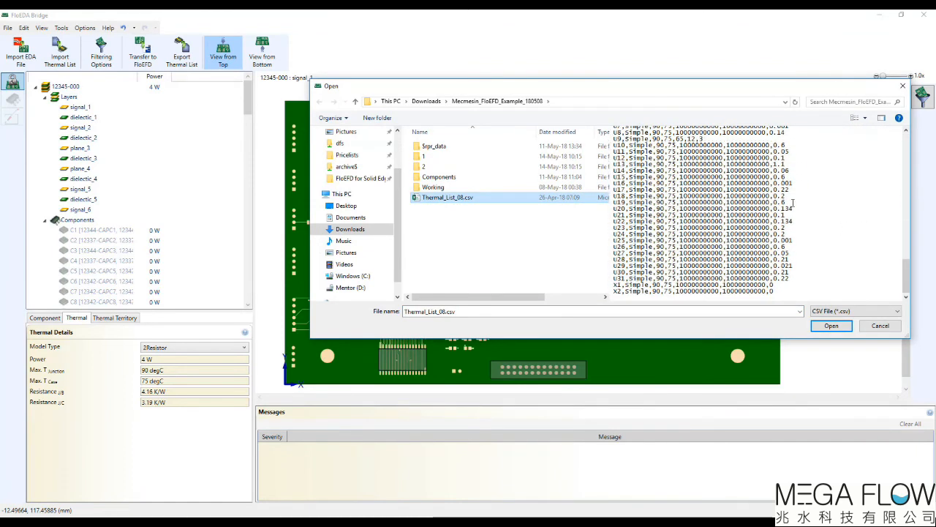
{"action": "left_click", "coordinate": [829, 330]}
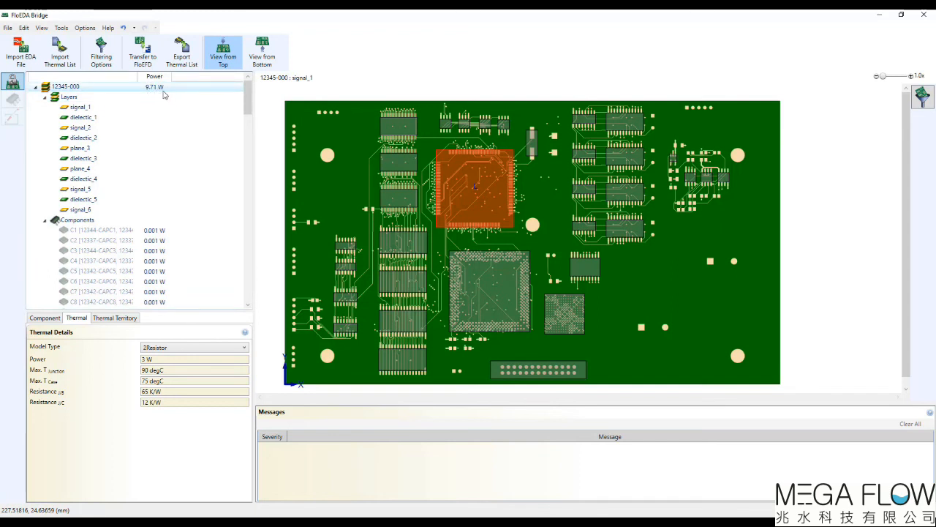
- Check the imported thermal details of chips U1 and U13, and transfer the board to FloEFD
{"action": "left_click", "coordinate": [404, 167]}
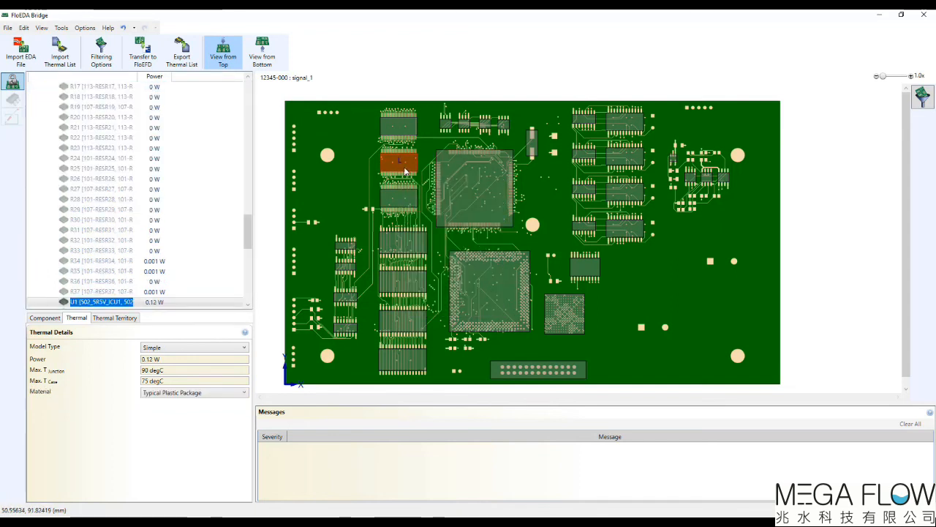
{"action": "left_click", "coordinate": [414, 236]}
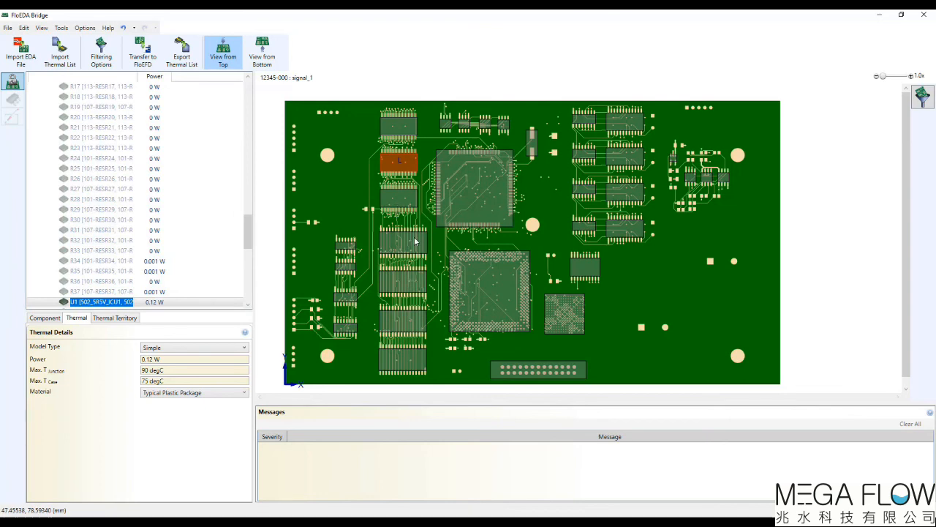
{"action": "left_click", "coordinate": [513, 299]}
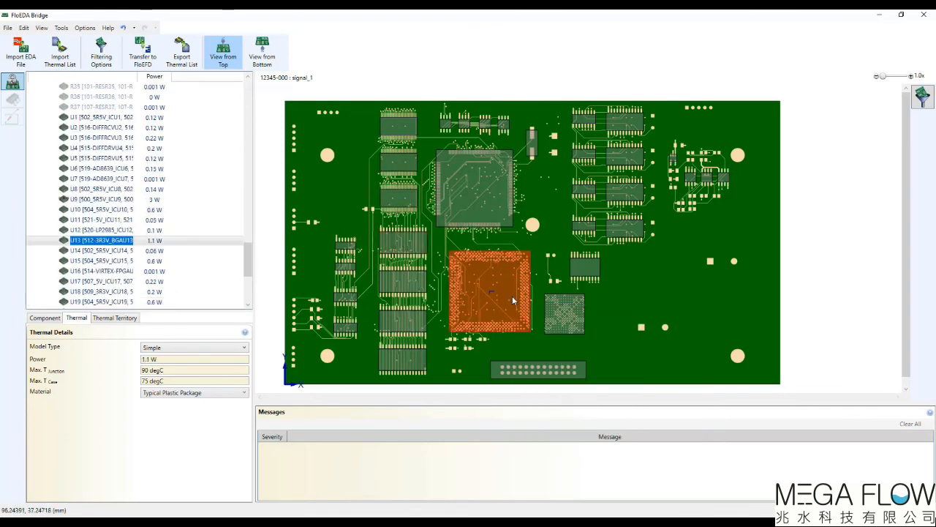
{"action": "left_click", "coordinate": [145, 62]}
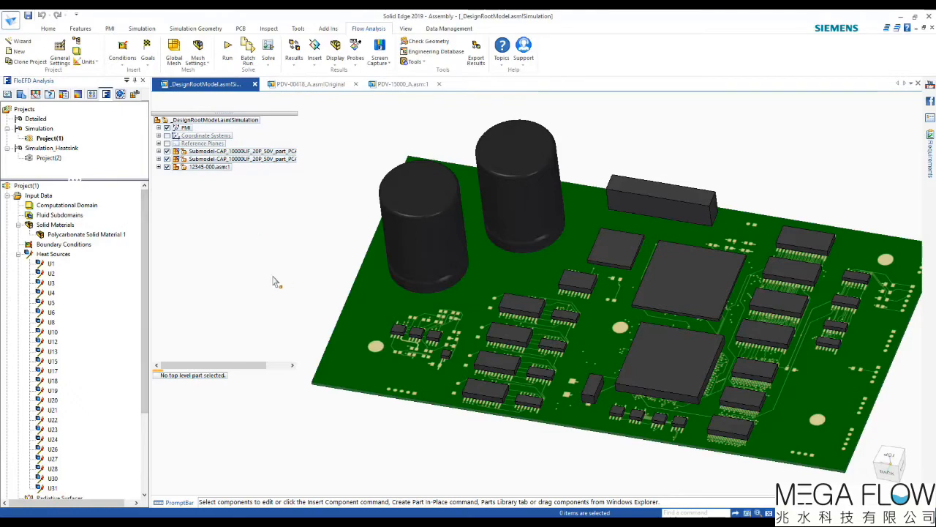
- Inspect the transferred board model in Solid Edge and collapse the heat sources in the Project(1) analysis tree
{"action": "scroll", "coordinate": [268, 282], "scroll_direction": "up", "scroll_amount": 3}
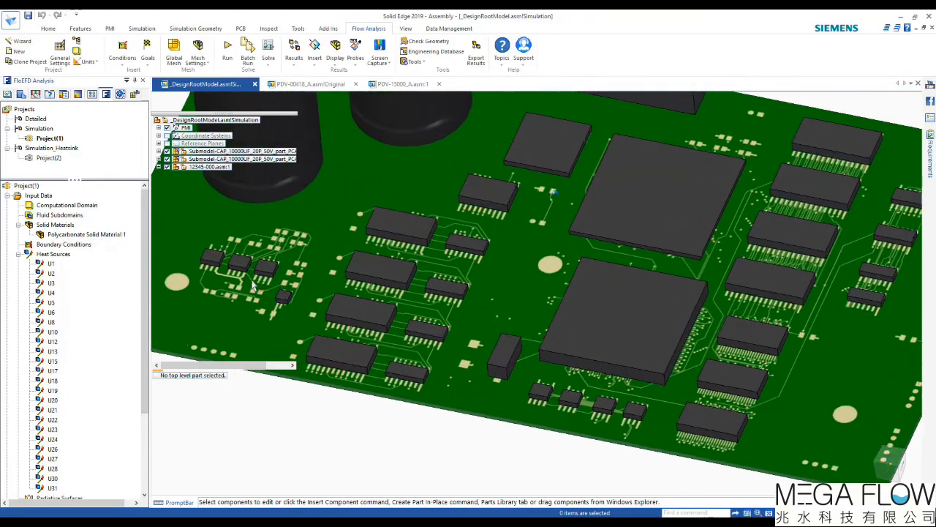
{"action": "left_click", "coordinate": [18, 254]}
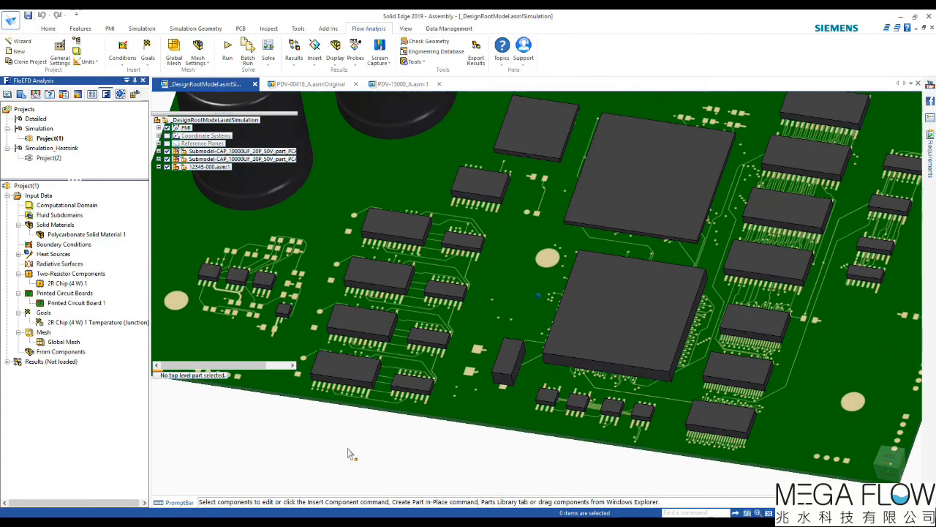
{"action": "scroll", "coordinate": [349, 453], "scroll_direction": "down", "scroll_amount": 3}
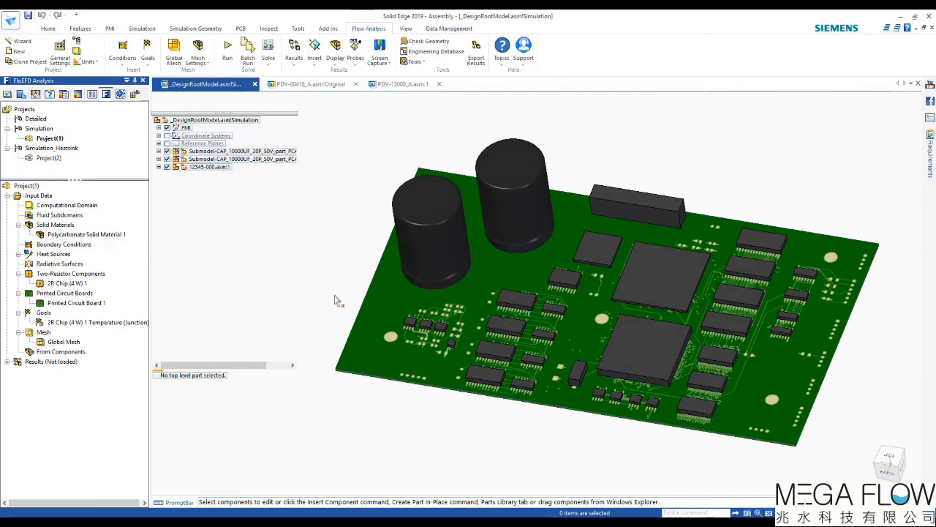
- Examine the computational domain, gravity direction and polycarbonate solid material of Project(1)
{"action": "left_click", "coordinate": [79, 207]}
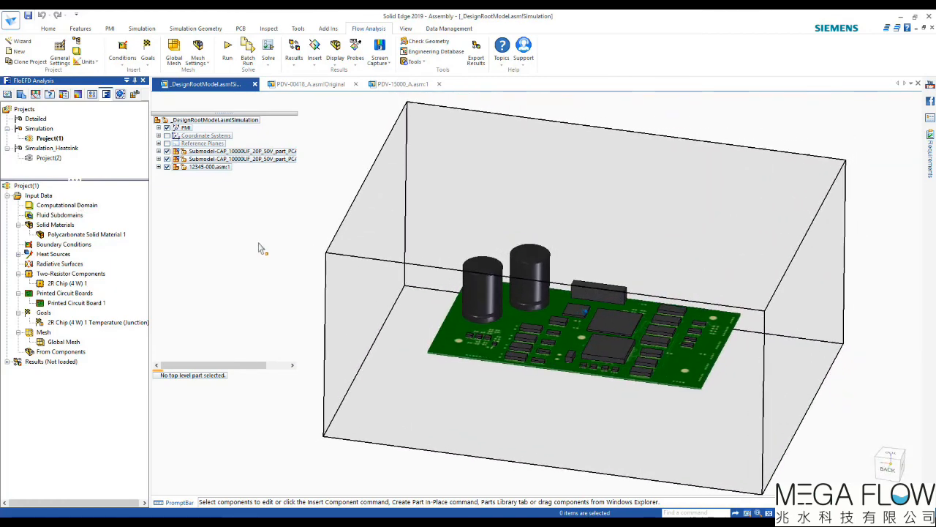
{"action": "right_click", "coordinate": [51, 188]}
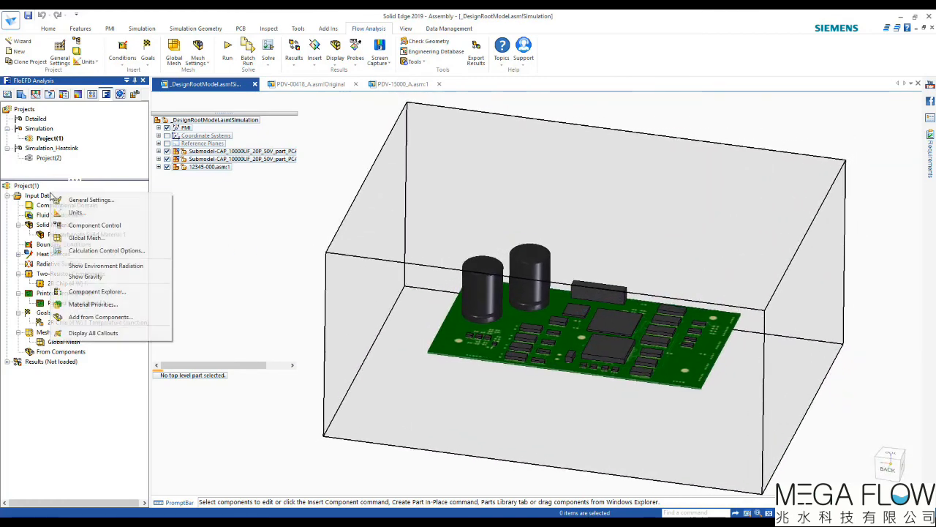
{"action": "left_click", "coordinate": [123, 277]}
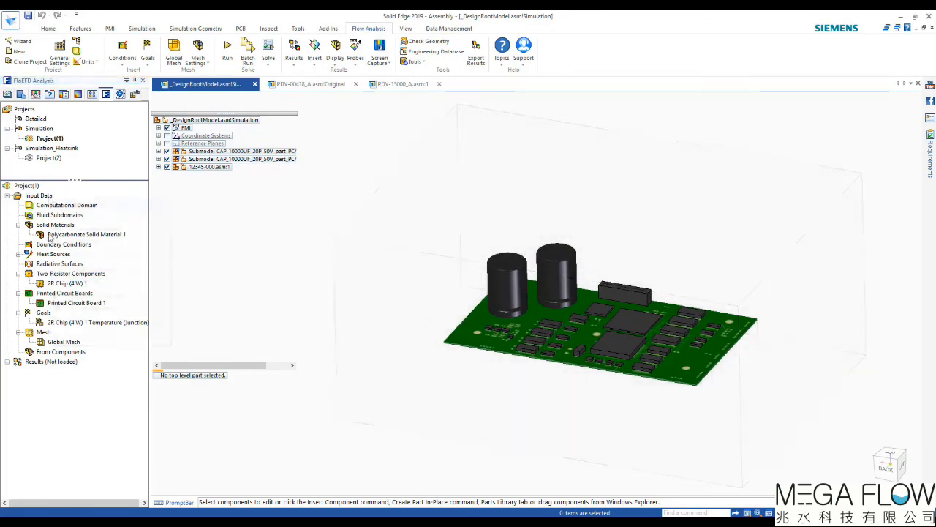
{"action": "left_click", "coordinate": [49, 235]}
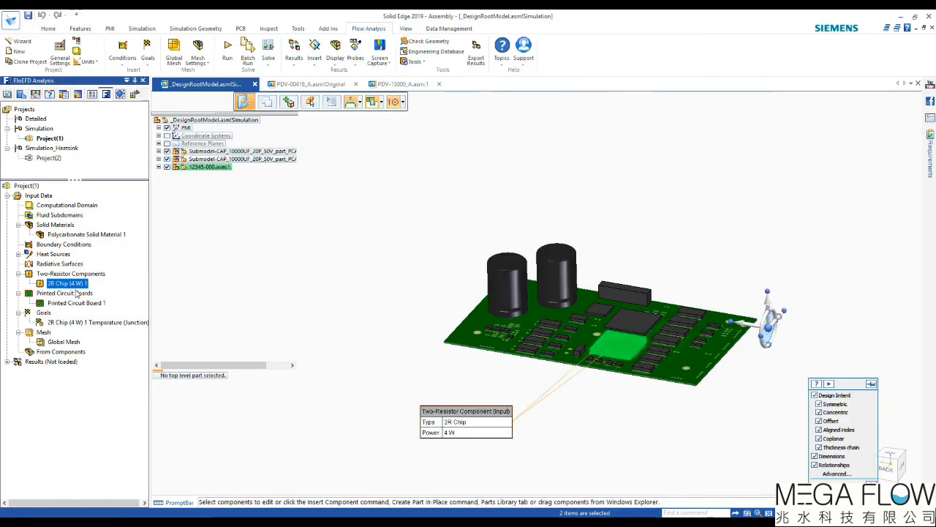
- Examine the heat sources of U22 and U24, and check which board Printed Circuit Board 1 applies to
{"action": "left_click", "coordinate": [18, 255]}
{"action": "scroll", "coordinate": [64, 337], "scroll_direction": "down", "scroll_amount": 4}
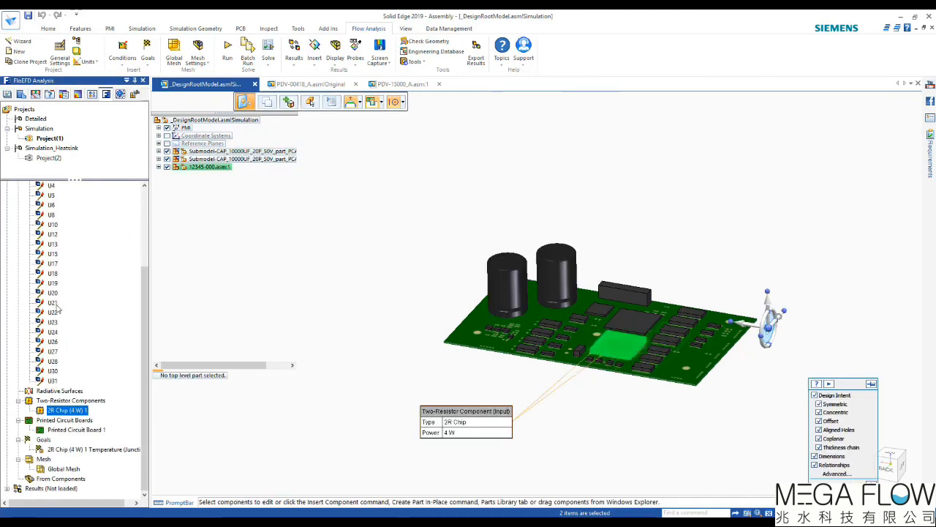
{"action": "left_click", "coordinate": [53, 312]}
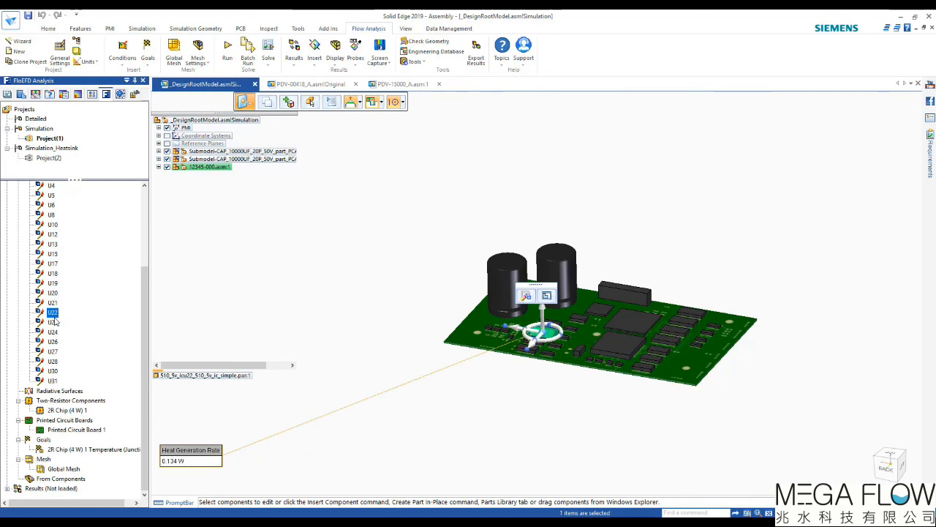
{"action": "left_click", "coordinate": [52, 332]}
{"action": "scroll", "coordinate": [63, 325], "scroll_direction": "up", "scroll_amount": 4}
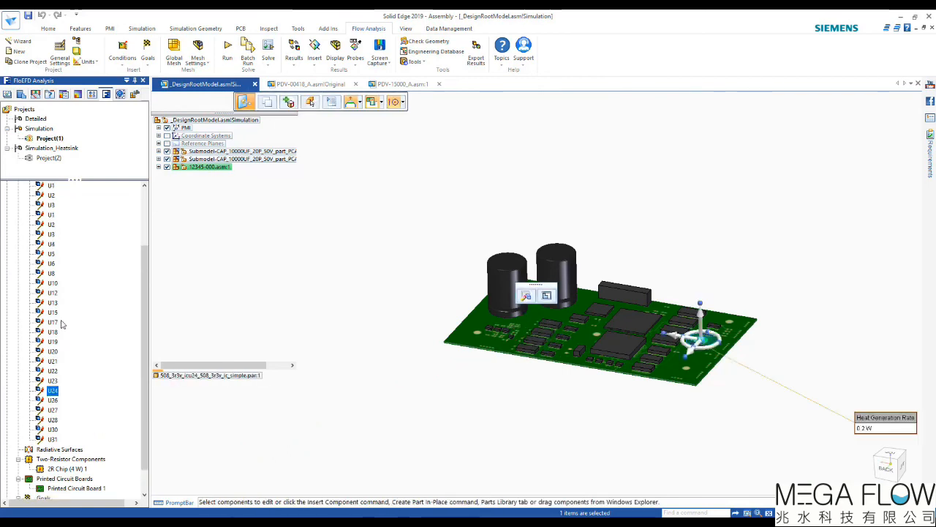
{"action": "left_click", "coordinate": [18, 254]}
{"action": "left_click", "coordinate": [77, 304]}
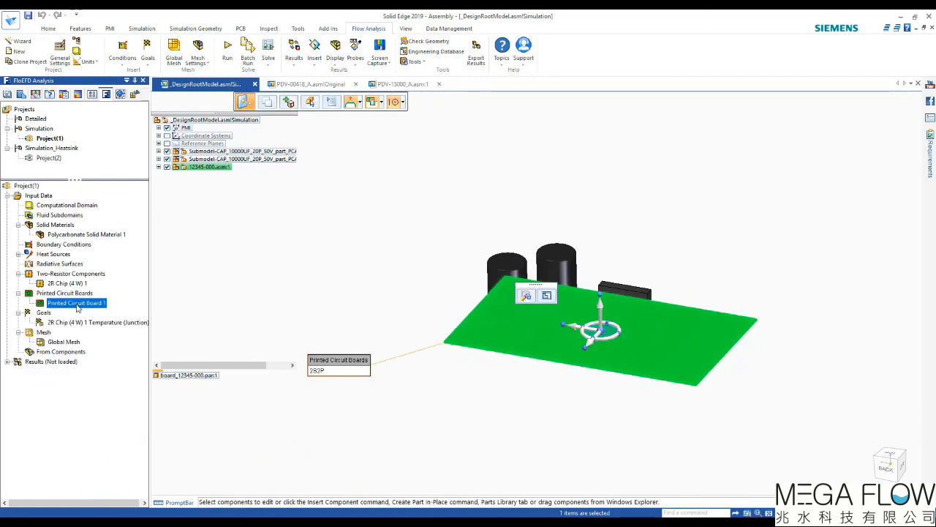
- Load the Project(1) results and show the All Parts surface plot on the fitted board view
{"action": "right_click", "coordinate": [57, 360]}
{"action": "left_click", "coordinate": [74, 366]}
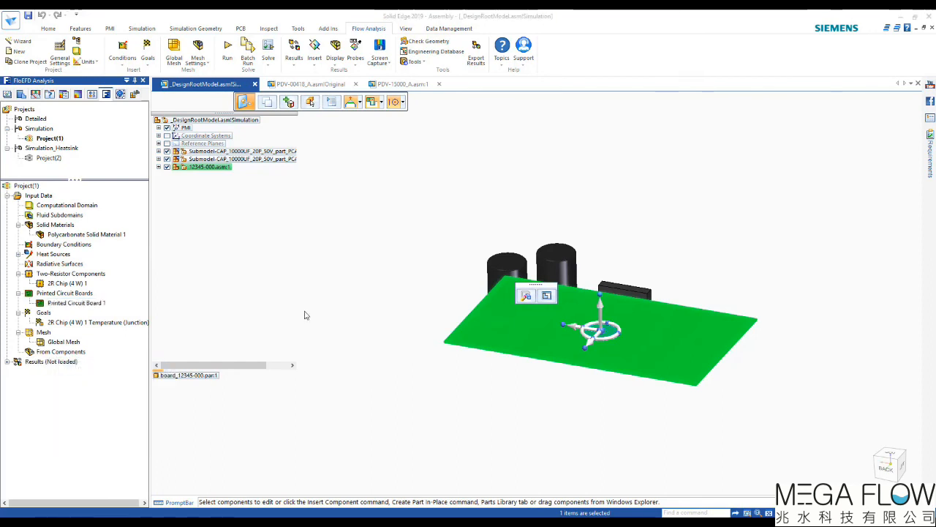
{"action": "left_click", "coordinate": [289, 313]}
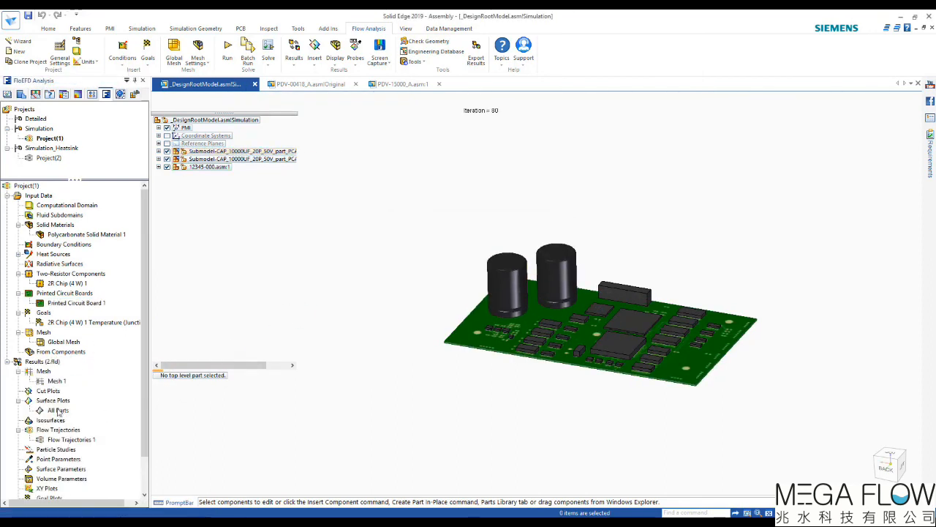
{"action": "key", "text": "ctrl+f"}
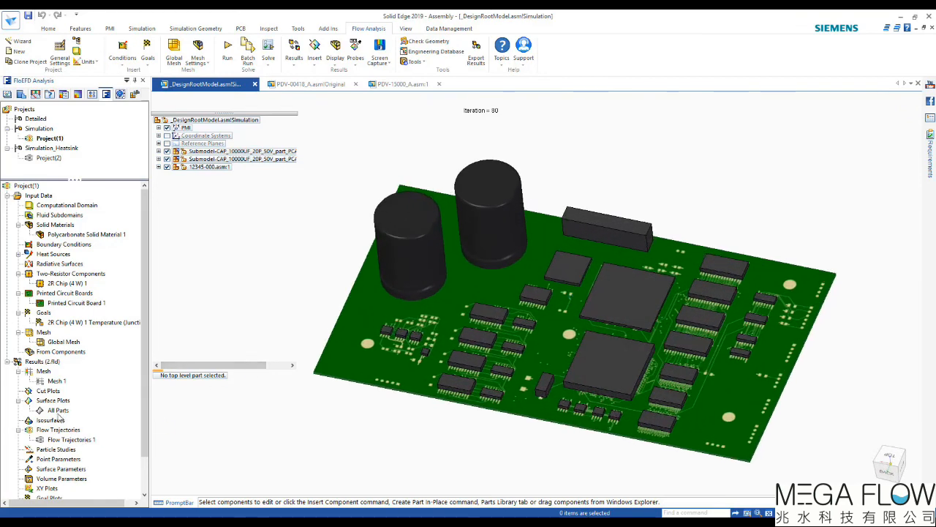
{"action": "right_click", "coordinate": [59, 411]}
{"action": "left_click", "coordinate": [84, 325]}
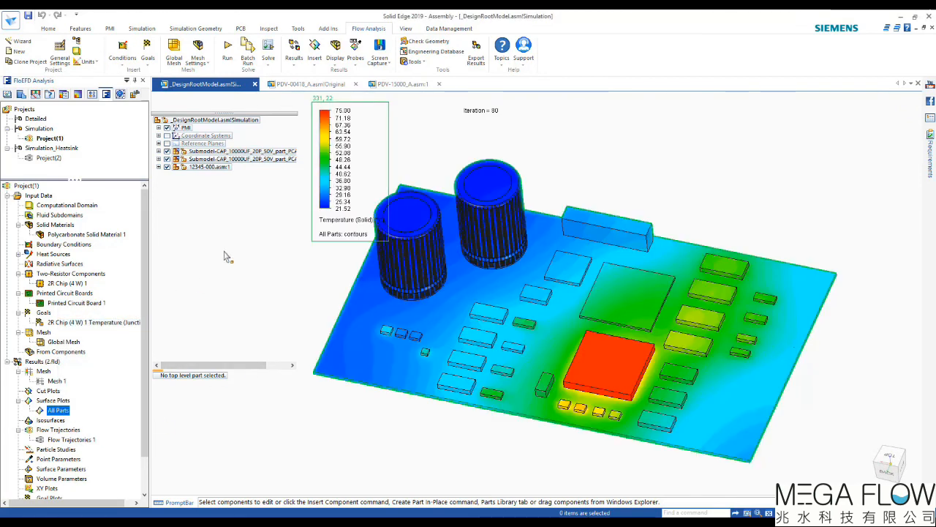
- Hide the assembly geometry and turn on probing to read temperatures on the surface plot
{"action": "right_click", "coordinate": [199, 120]}
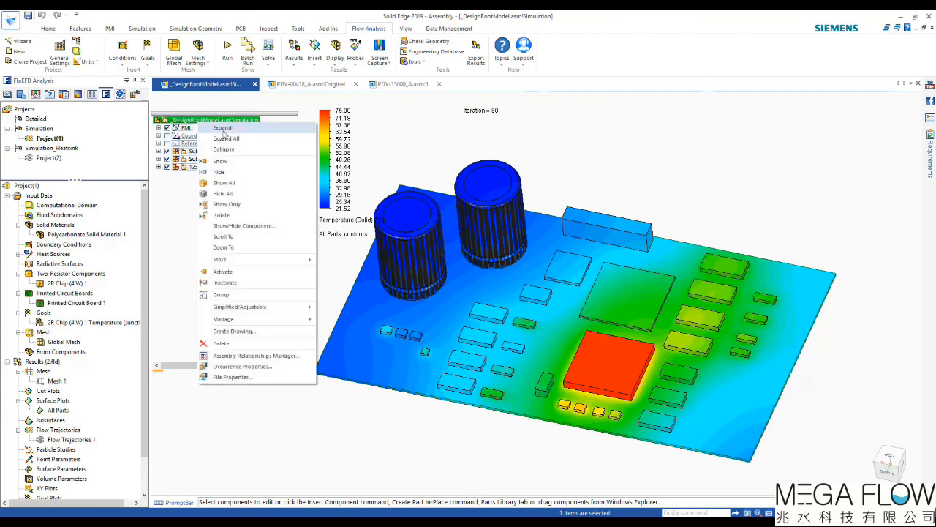
{"action": "left_click", "coordinate": [220, 172]}
{"action": "left_click", "coordinate": [355, 55]}
{"action": "left_click", "coordinate": [366, 73]}
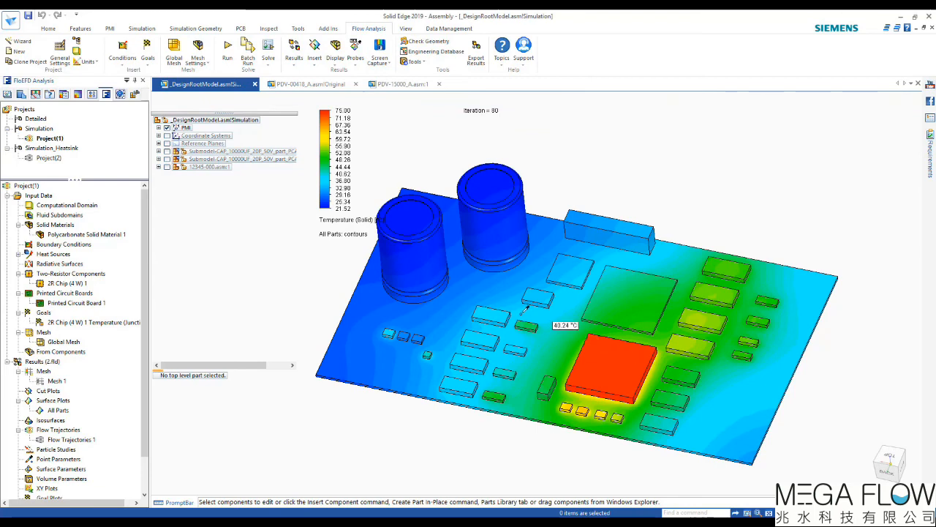
- Change the project units so temperatures are given in °F
{"action": "left_click", "coordinate": [88, 62]}
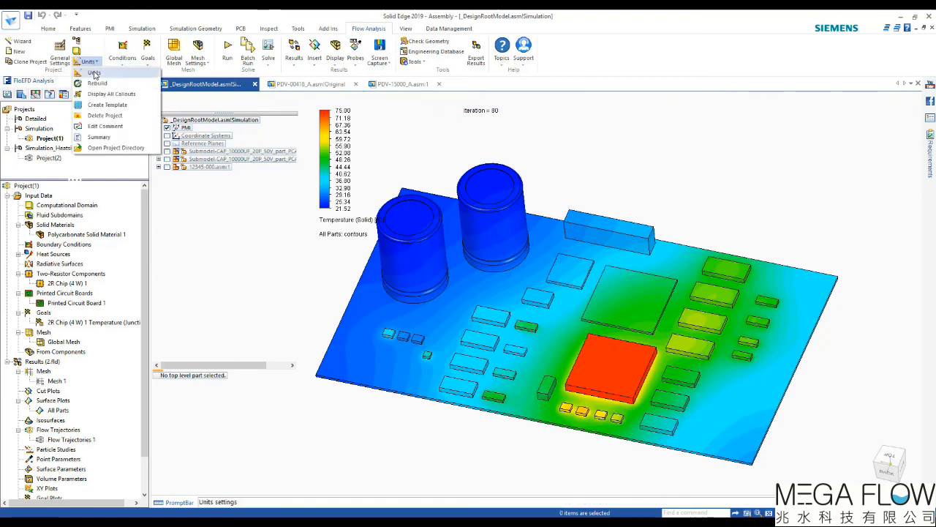
{"action": "left_click", "coordinate": [91, 71]}
{"action": "left_click", "coordinate": [444, 268]}
{"action": "left_click", "coordinate": [439, 295]}
{"action": "left_click", "coordinate": [587, 188]}
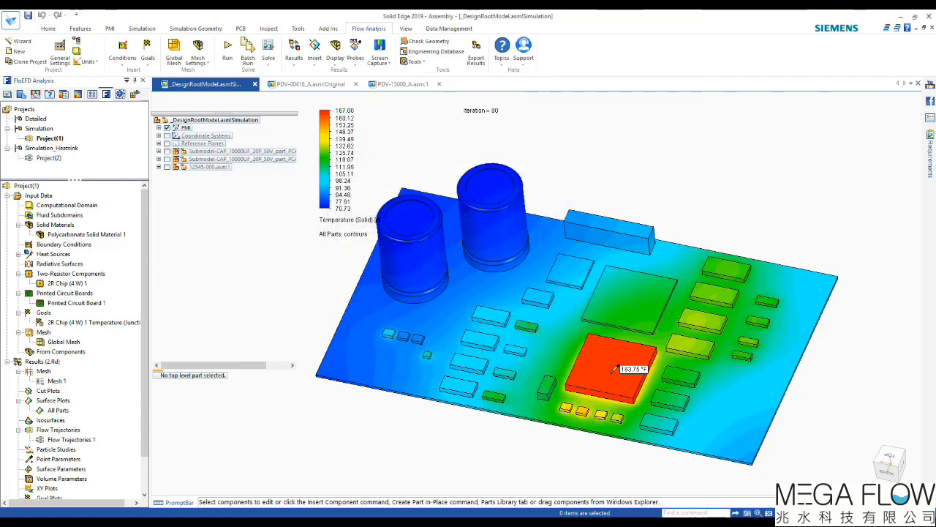
- Check the junction temperature of 2R Chip (4 W) 1, moving its callout clear of the board
{"action": "left_click", "coordinate": [65, 283]}
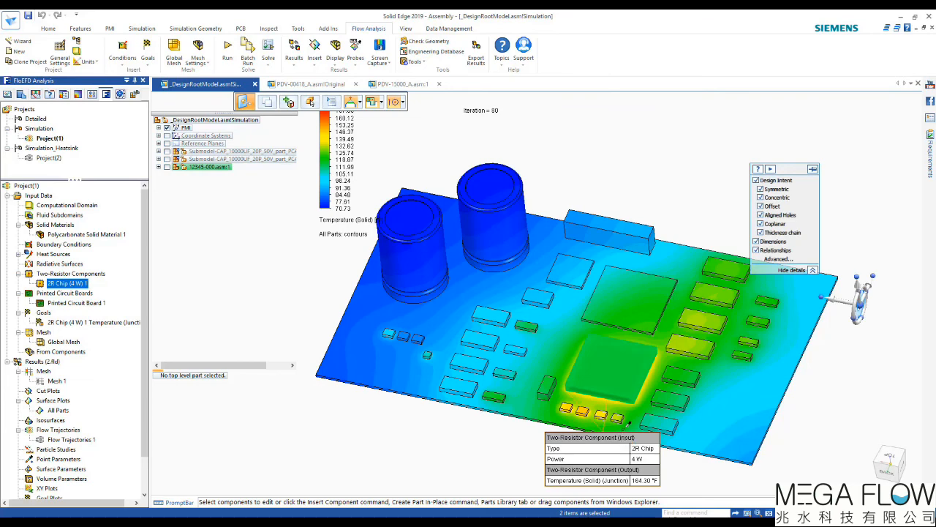
{"action": "left_click_drag", "start_coordinate": [619, 431], "coordinate": [379, 422]}
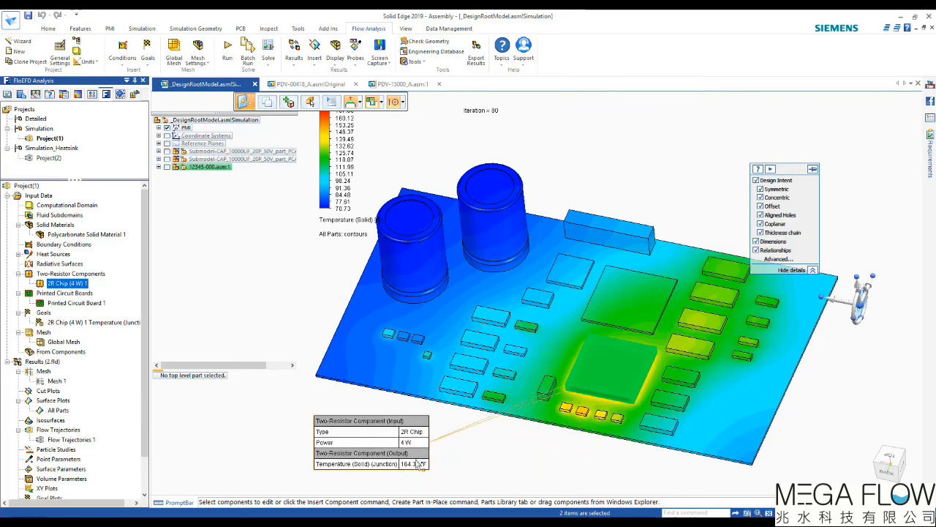
{"action": "left_click", "coordinate": [630, 209]}
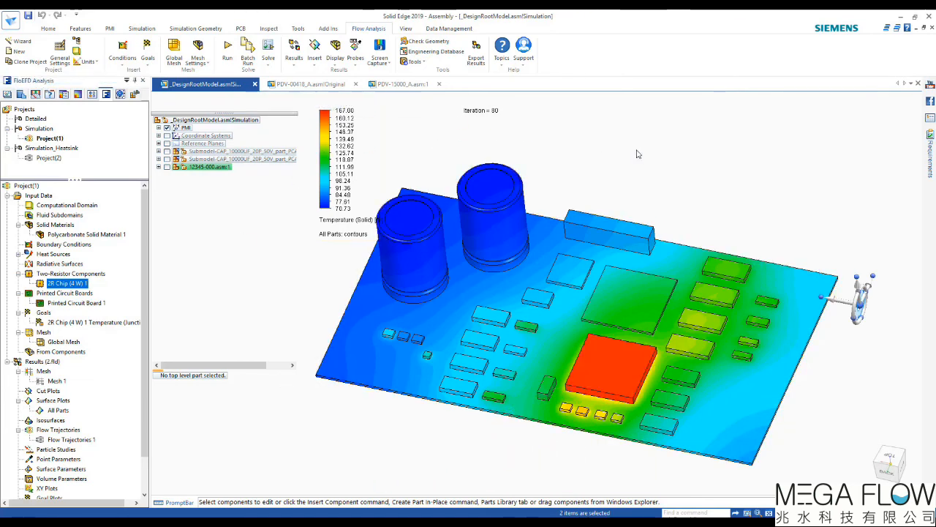
- Probe the temperatures on the board's underside, turn off probing and return to the component side
{"action": "middle_click_drag", "start_coordinate": [650, 369], "coordinate": [556, 342]}
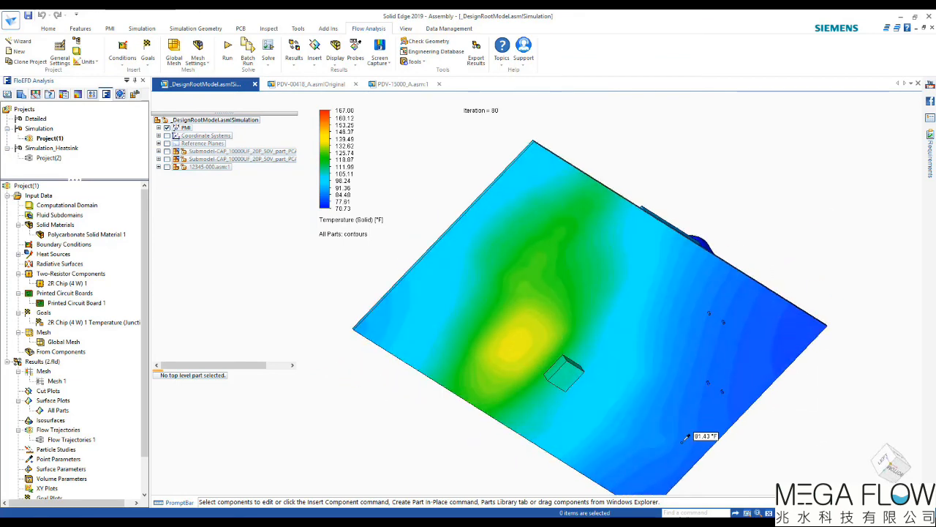
{"action": "left_click", "coordinate": [356, 63]}
{"action": "left_click", "coordinate": [370, 76]}
{"action": "middle_click_drag", "start_coordinate": [436, 177], "coordinate": [443, 211]}
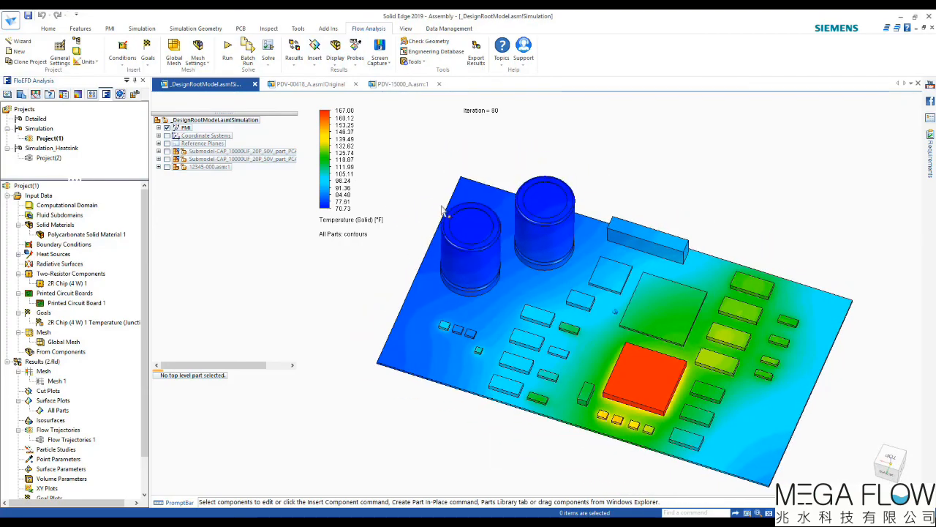
- Play the Flow Trajectories 1 animation around the board and hide the trajectories again
{"action": "right_click", "coordinate": [76, 441]}
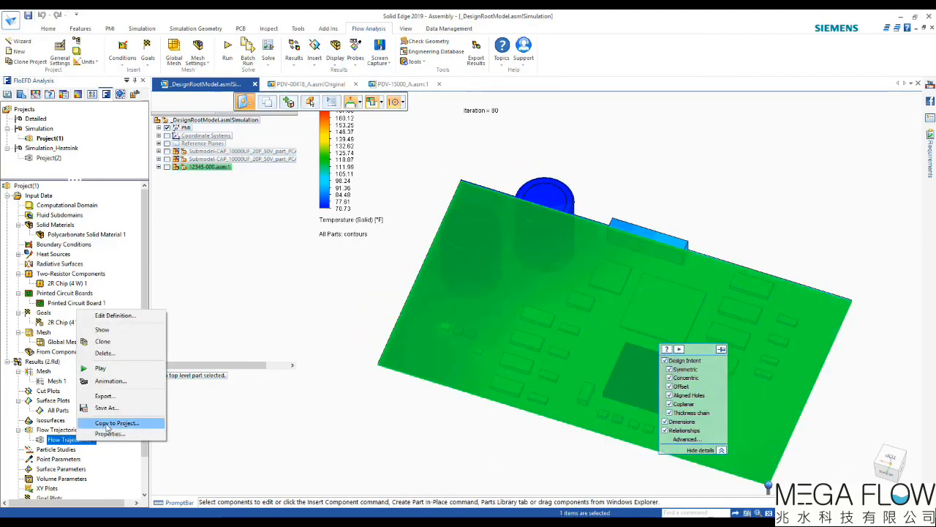
{"action": "left_click", "coordinate": [110, 368]}
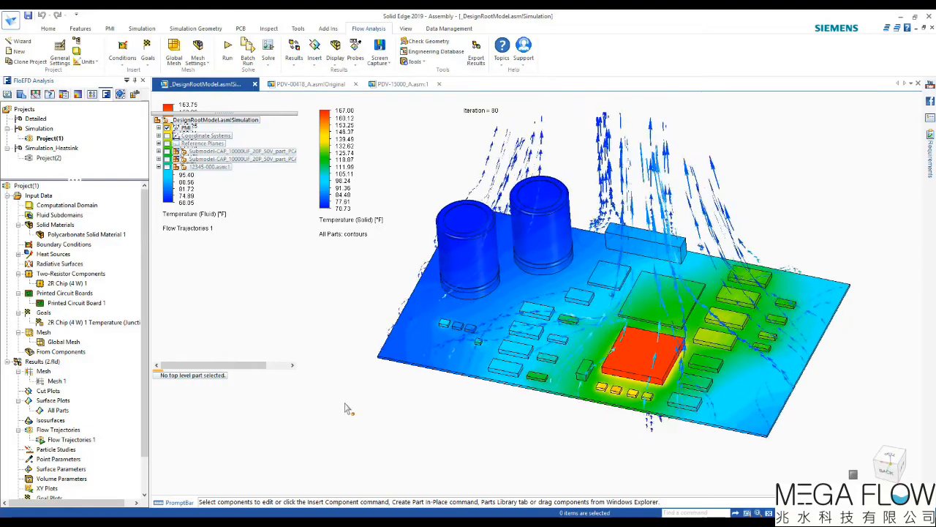
{"action": "right_click", "coordinate": [68, 439]}
{"action": "left_click", "coordinate": [88, 318]}
- Hide the All Parts surface plot and show the assembly geometry again
{"action": "right_click", "coordinate": [57, 411]}
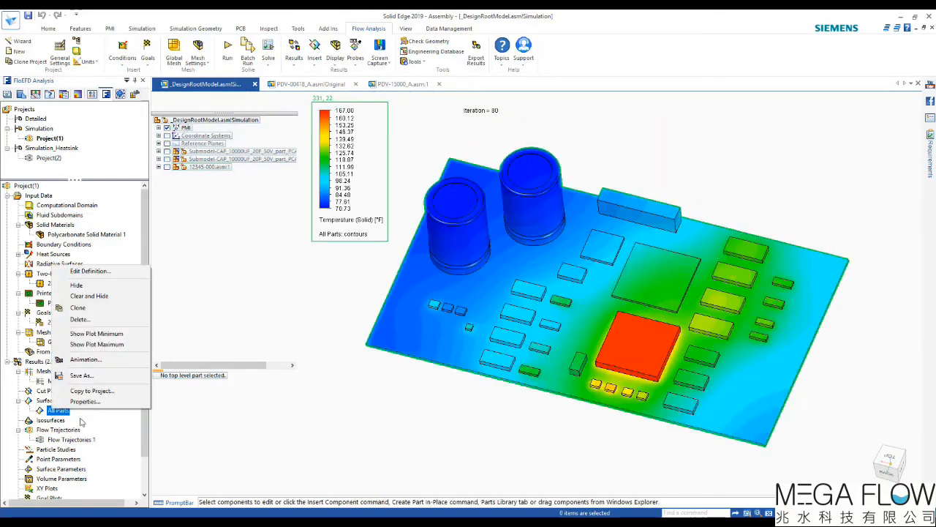
{"action": "left_click", "coordinate": [77, 286]}
{"action": "right_click", "coordinate": [192, 120]}
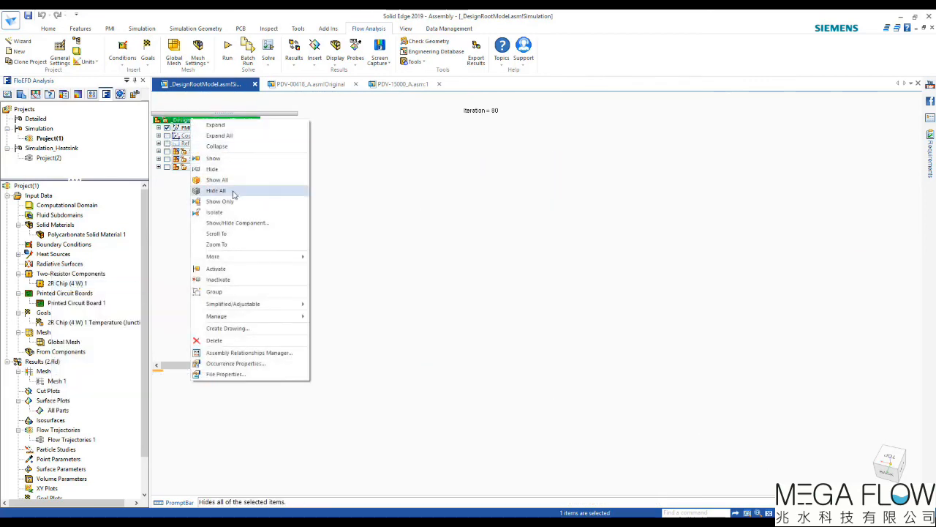
{"action": "left_click", "coordinate": [213, 158]}
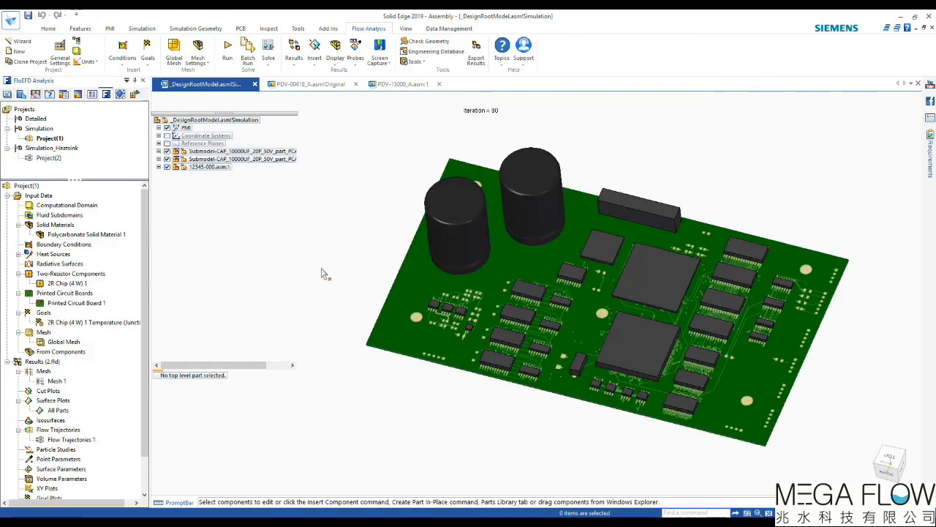
- Activate Project(2) of the Simulation_Heatsink configuration and collapse its heat sources
{"action": "double_click", "coordinate": [49, 158]}
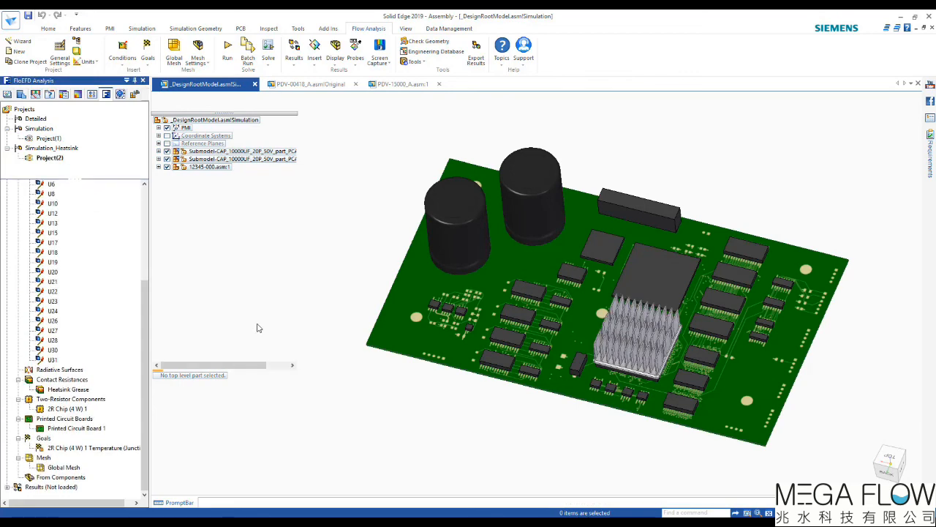
{"action": "scroll", "coordinate": [144, 319], "scroll_direction": "up", "scroll_amount": 10}
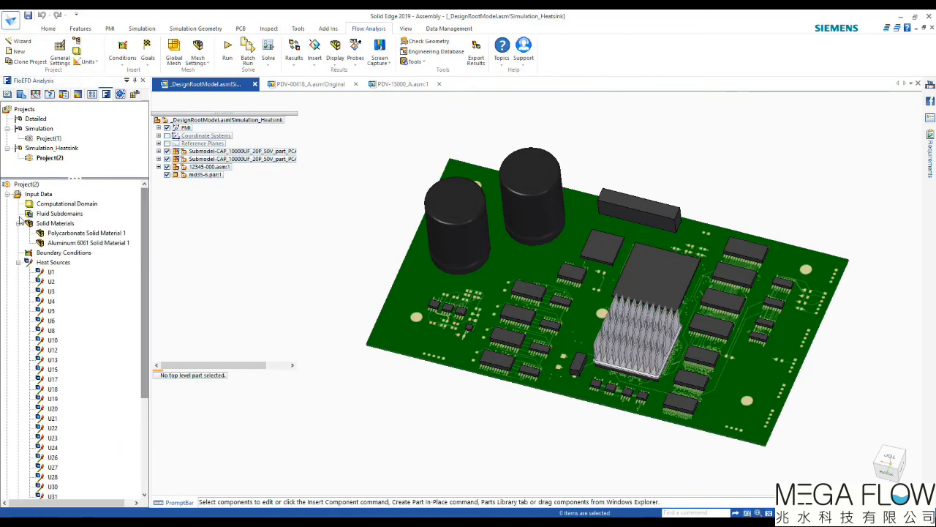
{"action": "left_click", "coordinate": [8, 194]}
{"action": "left_click", "coordinate": [8, 194]}
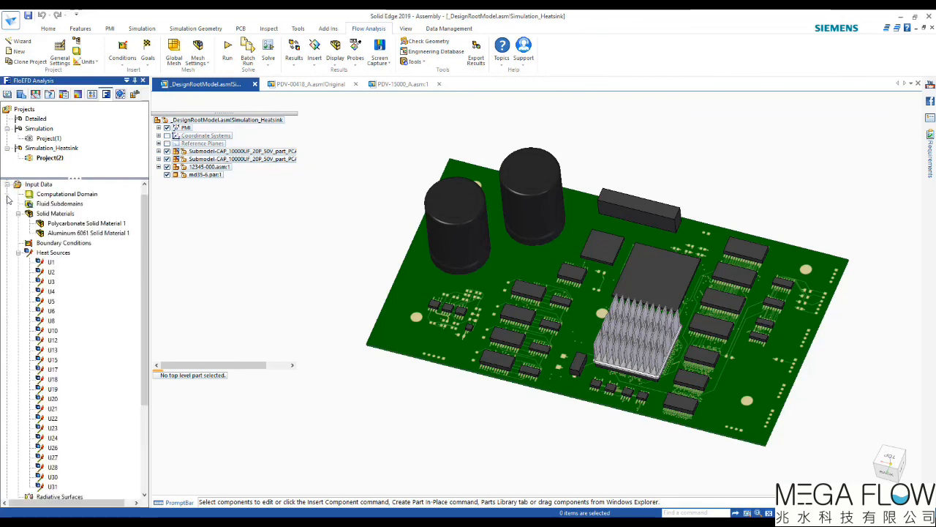
{"action": "left_click", "coordinate": [18, 253]}
- Examine the heatsink's Aluminum 6061 material and the surface carrying the Heatsink Grease contact resistance
{"action": "left_click", "coordinate": [88, 243]}
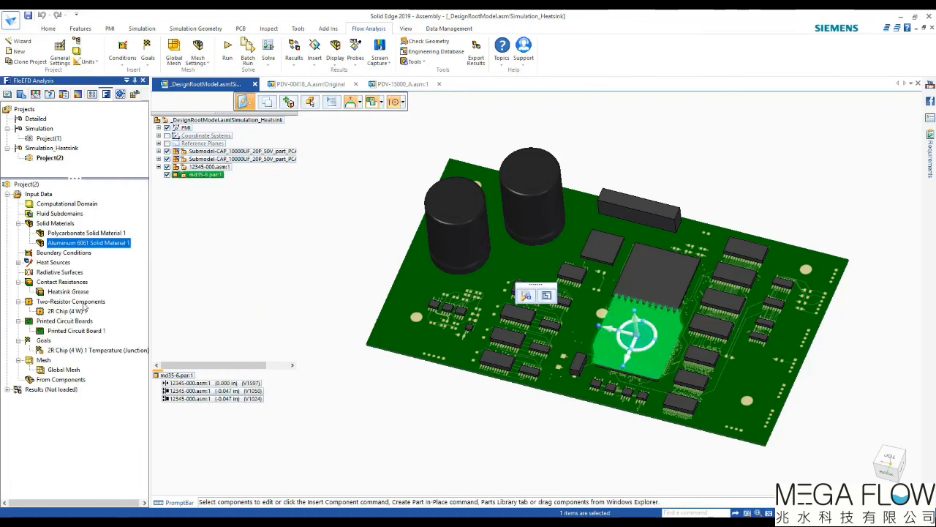
{"action": "left_click", "coordinate": [65, 292]}
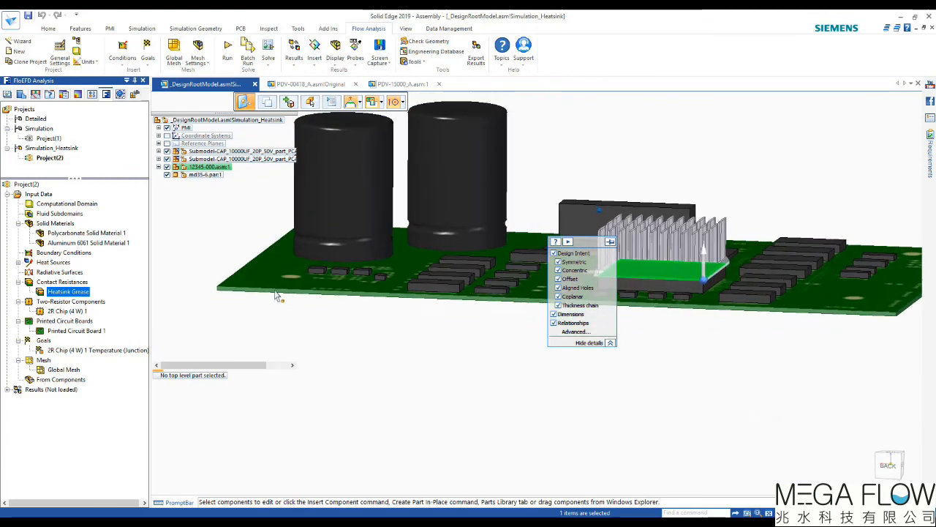
{"action": "left_click", "coordinate": [218, 300]}
- Load the Project(2) results and display the All Parts surface plot
{"action": "right_click", "coordinate": [36, 394]}
{"action": "left_click", "coordinate": [55, 401]}
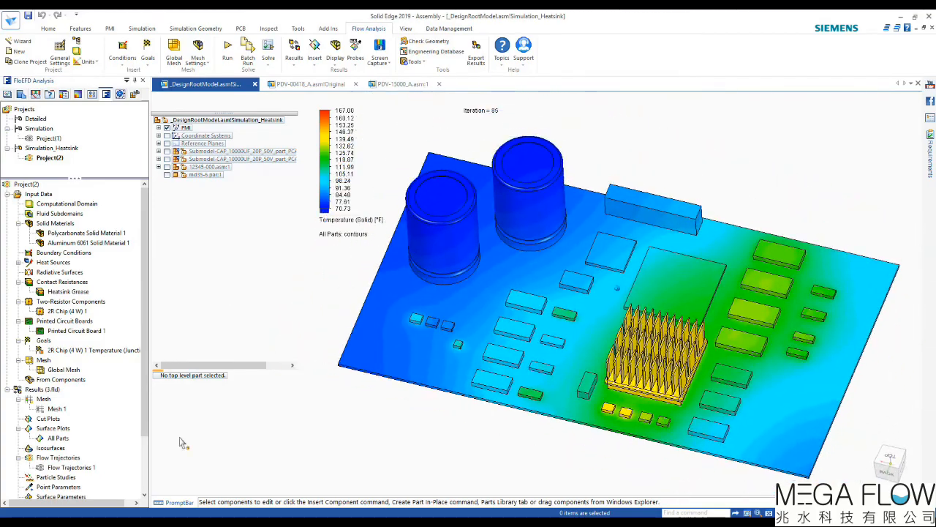
- Play the Flow Trajectories 1 animation around the heatsink board and hide the trajectories again
{"action": "right_click", "coordinate": [80, 470]}
{"action": "left_click", "coordinate": [102, 395]}
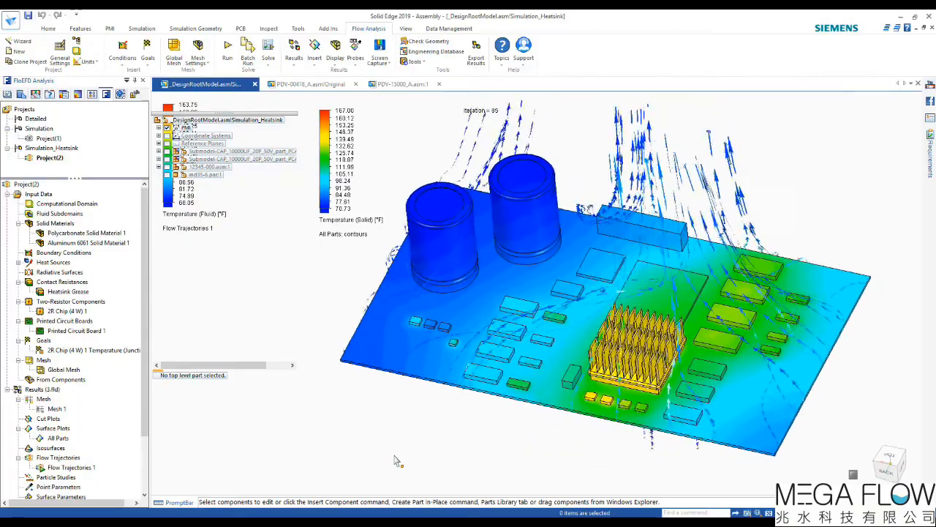
{"action": "right_click", "coordinate": [82, 468]}
{"action": "left_click", "coordinate": [110, 343]}
{"action": "left_click", "coordinate": [316, 418]}
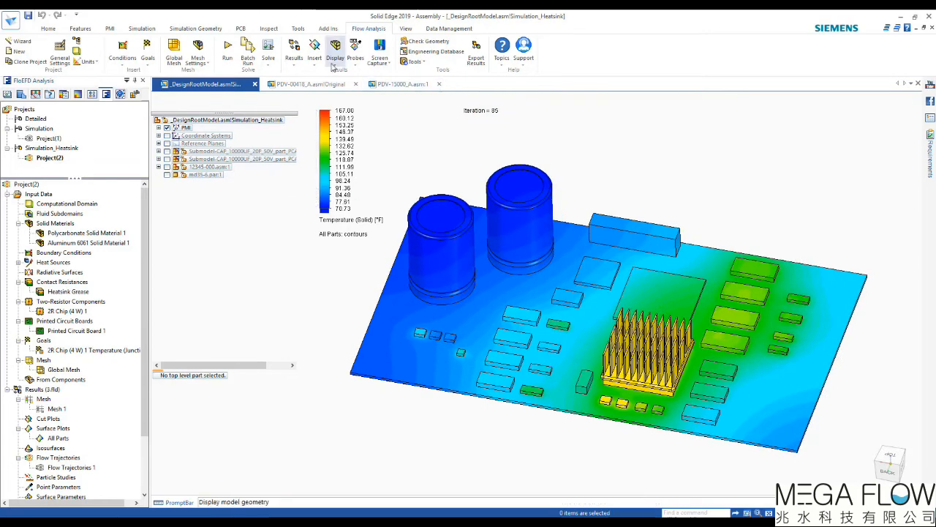
- Run a results comparison of the active scene for Project(1) and Project(2) and display the resulting scene images
{"action": "left_click", "coordinate": [294, 58]}
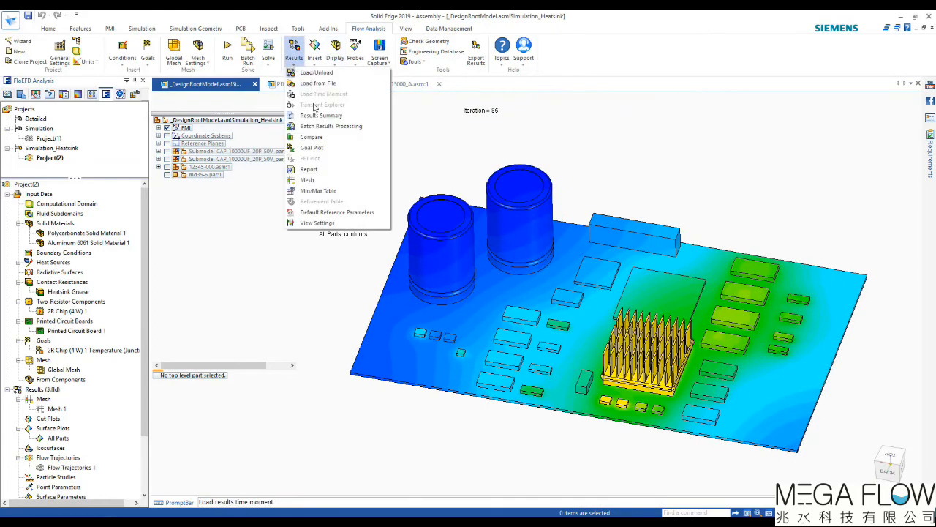
{"action": "left_click", "coordinate": [310, 137]}
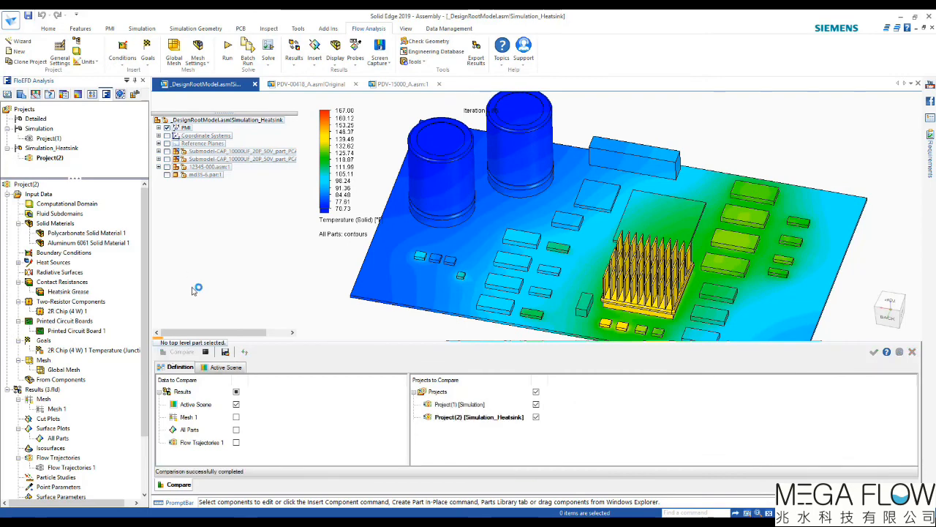
{"action": "left_click", "coordinate": [224, 367]}
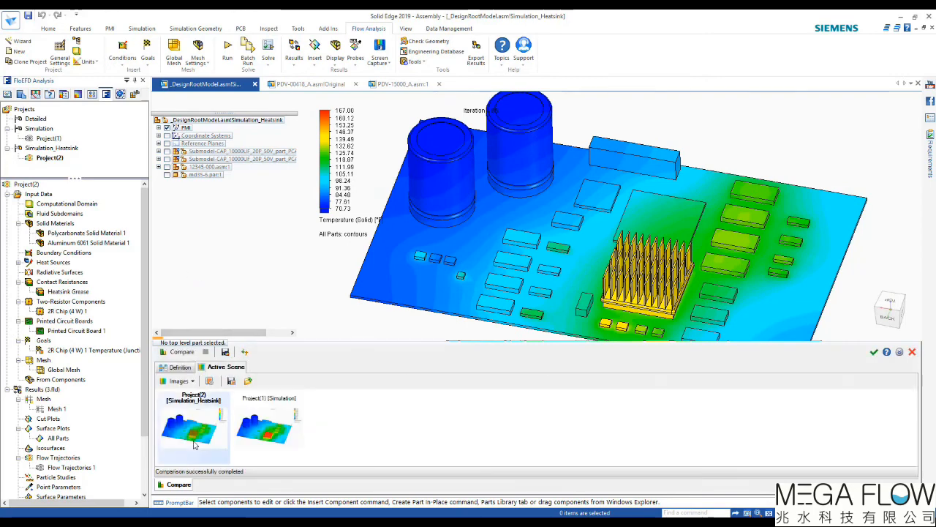
- Open the Simulation_Heatsink comparison image and flip repeatedly between the temperature plots with and without the heatsink
{"action": "double_click", "coordinate": [194, 444]}
{"action": "left_click", "coordinate": [390, 464]}
{"action": "left_click", "coordinate": [390, 463]}
{"action": "left_click", "coordinate": [390, 463]}
{"action": "left_click", "coordinate": [390, 463]}
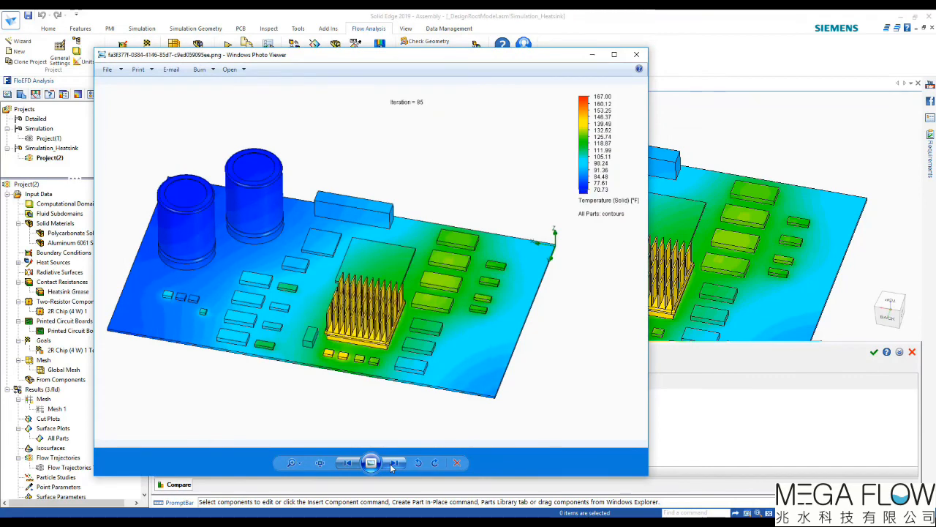
{"action": "left_click", "coordinate": [390, 463]}
{"action": "left_click", "coordinate": [390, 464]}
{"action": "left_click", "coordinate": [390, 463]}
{"action": "left_click", "coordinate": [390, 463]}
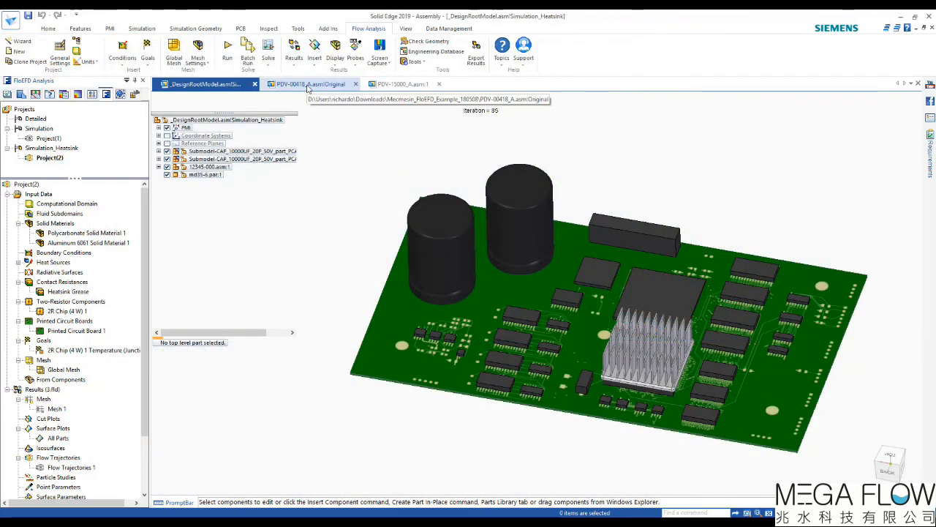
- Switch to the PDV-00418_A assembly and activate Project(1) of the Simulation_No_Fan configuration
{"action": "left_click", "coordinate": [308, 85]}
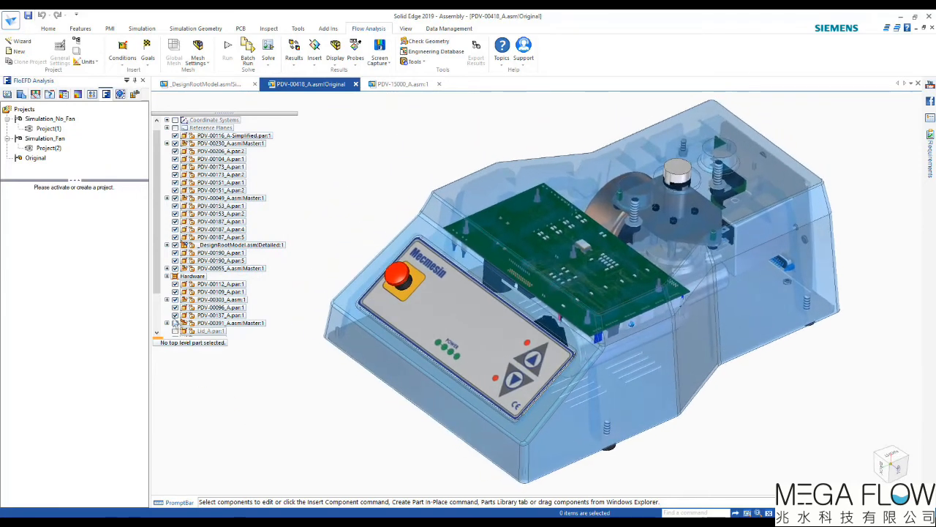
{"action": "left_click_drag", "start_coordinate": [156, 287], "coordinate": [154, 330]}
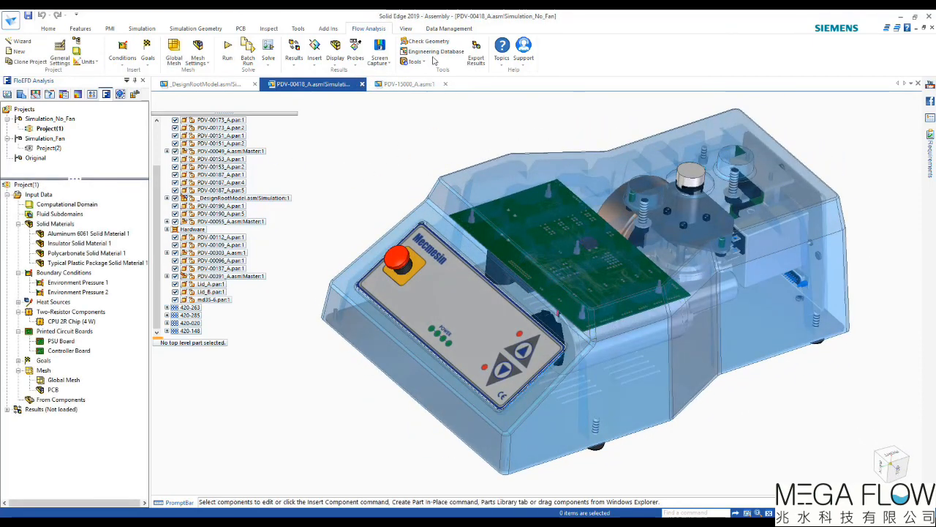
- Show the enclosure's internal fluid volume with Check Geometry, inspect it and close the check
{"action": "left_click", "coordinate": [443, 42]}
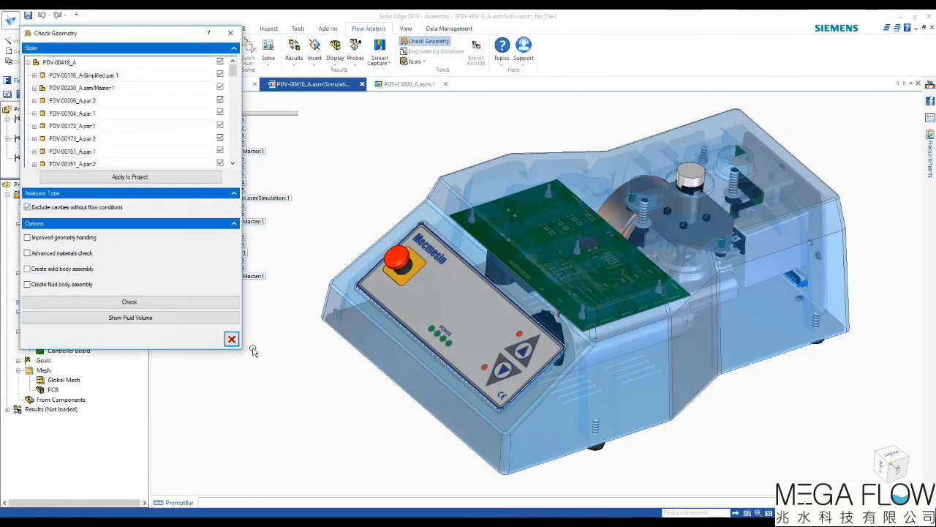
{"action": "left_click", "coordinate": [136, 322]}
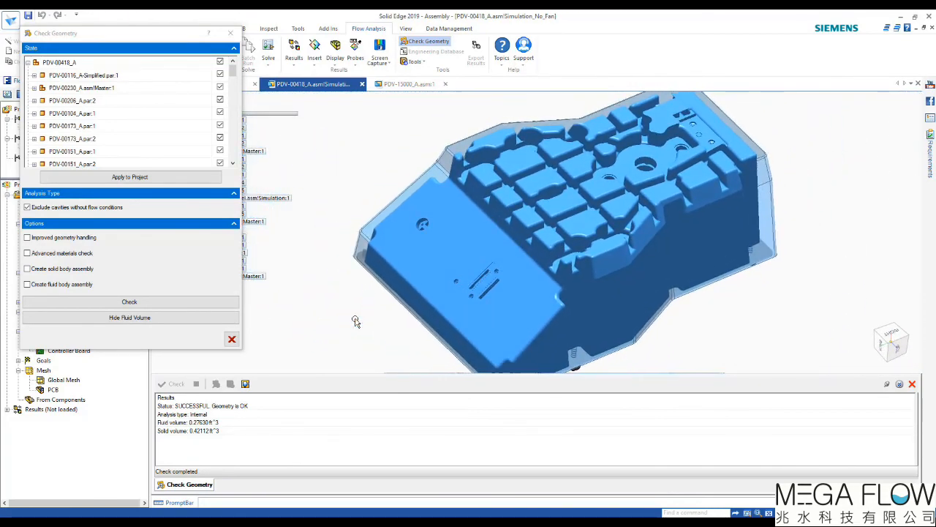
{"action": "left_click", "coordinate": [232, 340]}
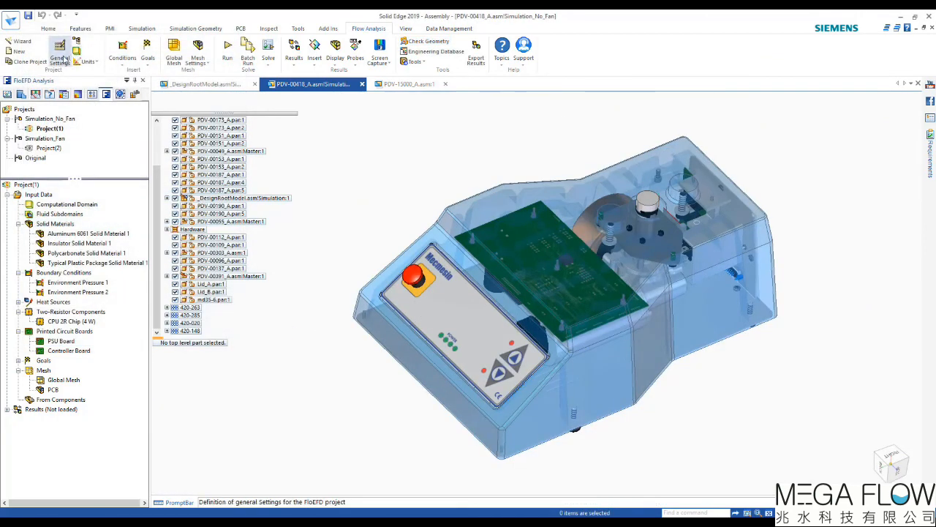
- Review the analysis type and physical features in the General Settings, and locate the two Environment Pressure boundary conditions on the model
{"action": "left_click", "coordinate": [62, 57]}
{"action": "left_click_drag", "start_coordinate": [416, 150], "coordinate": [211, 82]}
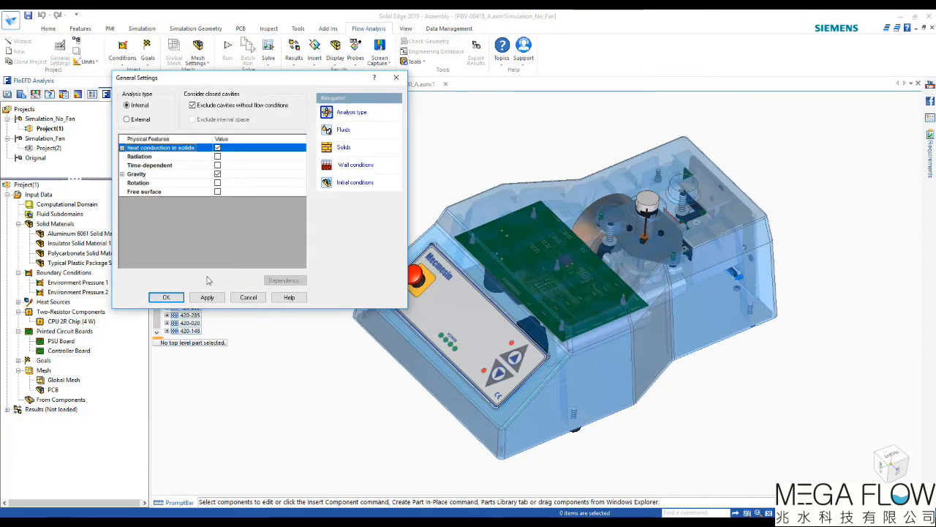
{"action": "middle_click_drag", "start_coordinate": [601, 436], "coordinate": [483, 300]}
{"action": "middle_click_drag", "start_coordinate": [648, 415], "coordinate": [281, 391]}
{"action": "left_click", "coordinate": [246, 297]}
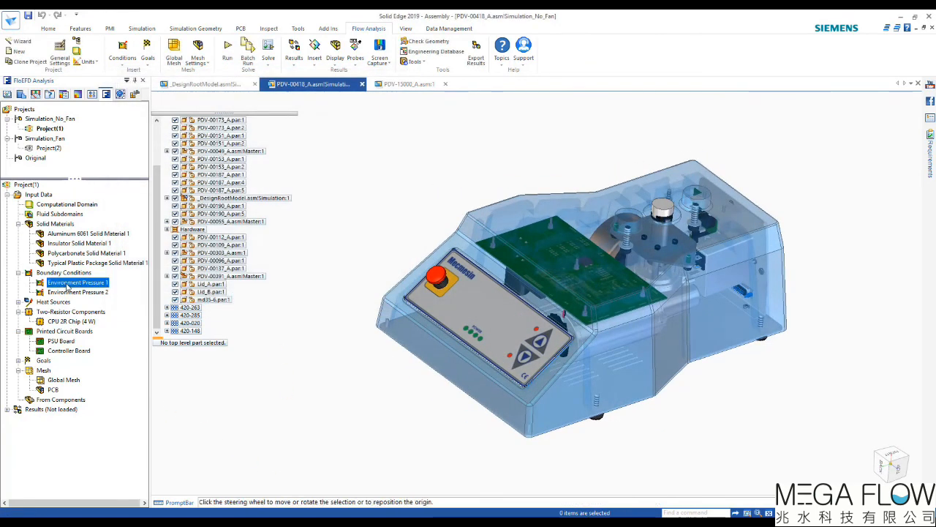
{"action": "left_click", "coordinate": [69, 294]}
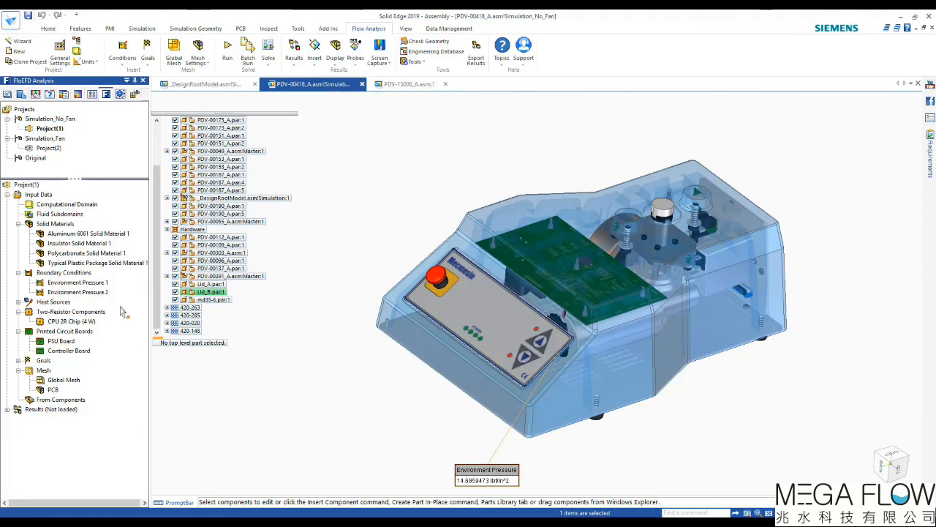
{"action": "left_click", "coordinate": [310, 422]}
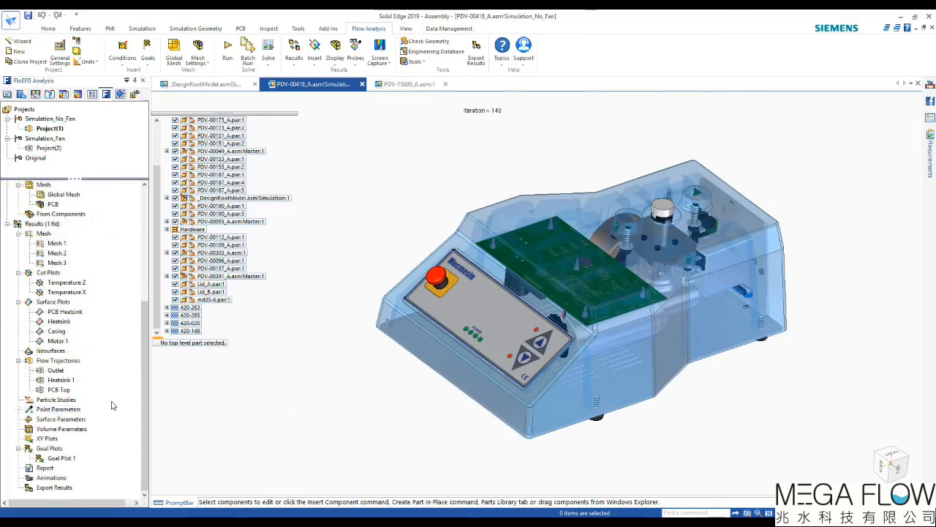
- Play the Outlet flow trajectories of the no-fan project, view the airflow through the enclosure and hide them again
{"action": "right_click", "coordinate": [56, 371]}
{"action": "left_click", "coordinate": [87, 431]}
{"action": "key", "text": "Escape"}
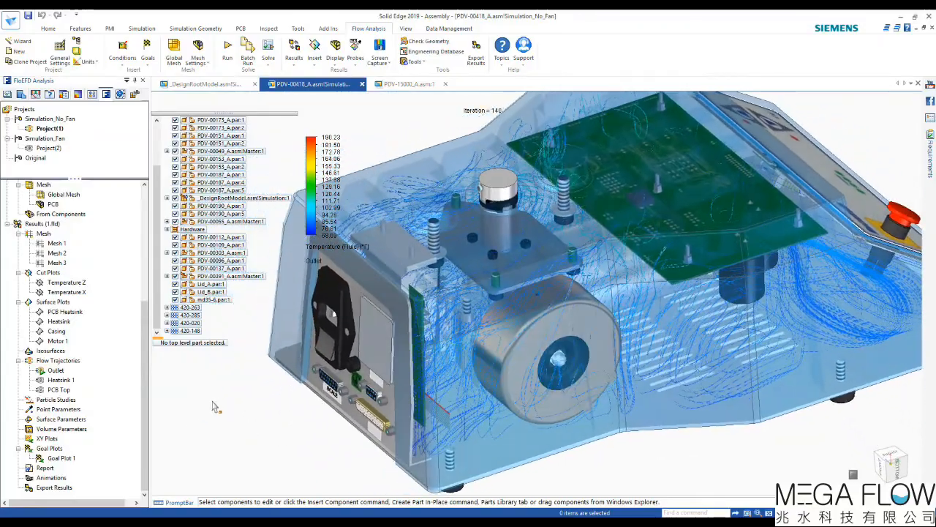
{"action": "right_click", "coordinate": [70, 390]}
{"action": "left_click", "coordinate": [71, 394]}
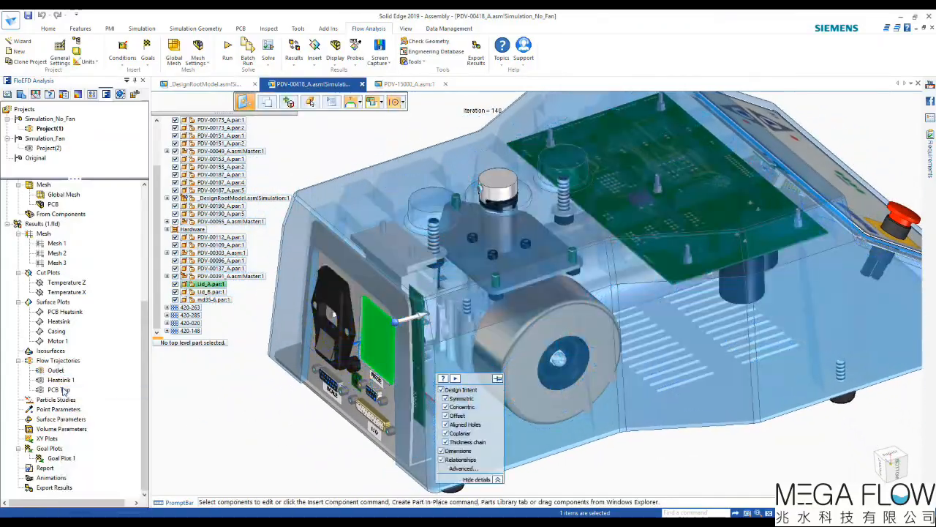
- Play the PCB Top flow trajectories of the no-fan project and hide them again
{"action": "right_click", "coordinate": [71, 394]}
{"action": "left_click", "coordinate": [100, 316]}
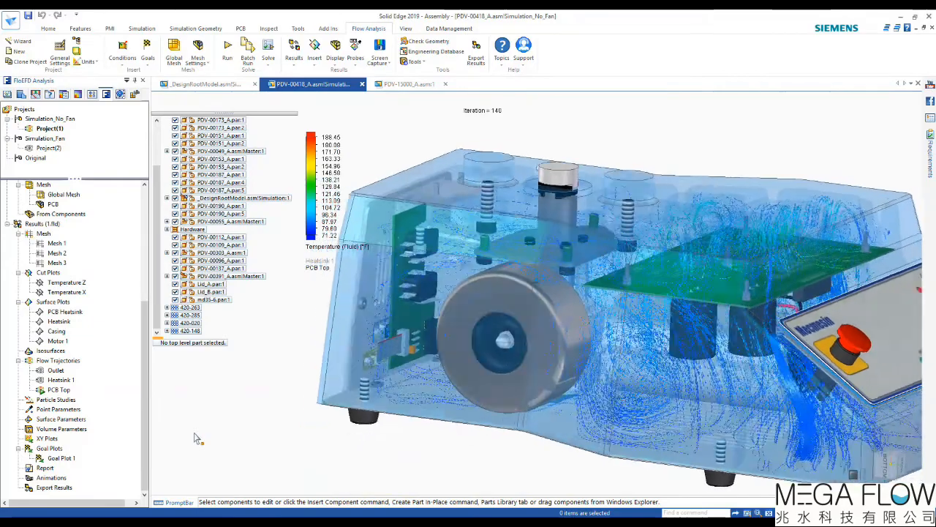
{"action": "right_click", "coordinate": [73, 396]}
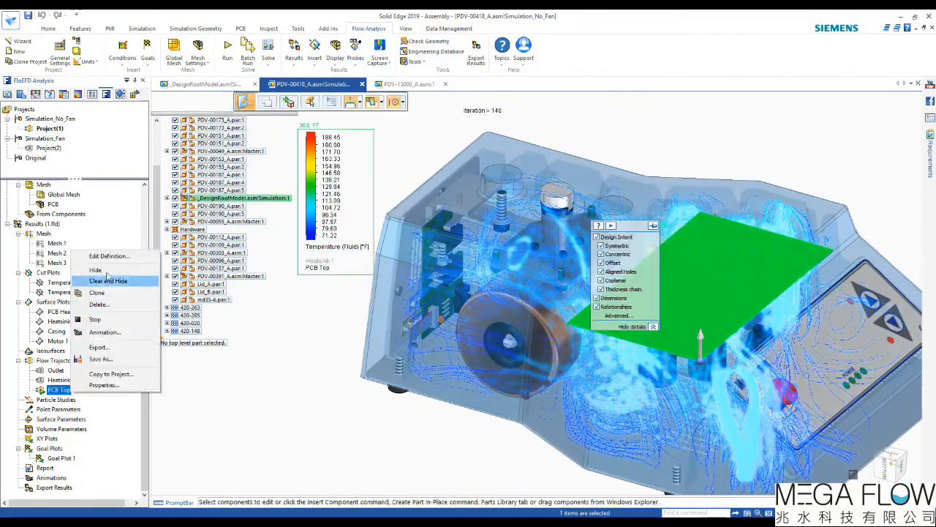
{"action": "left_click", "coordinate": [126, 279]}
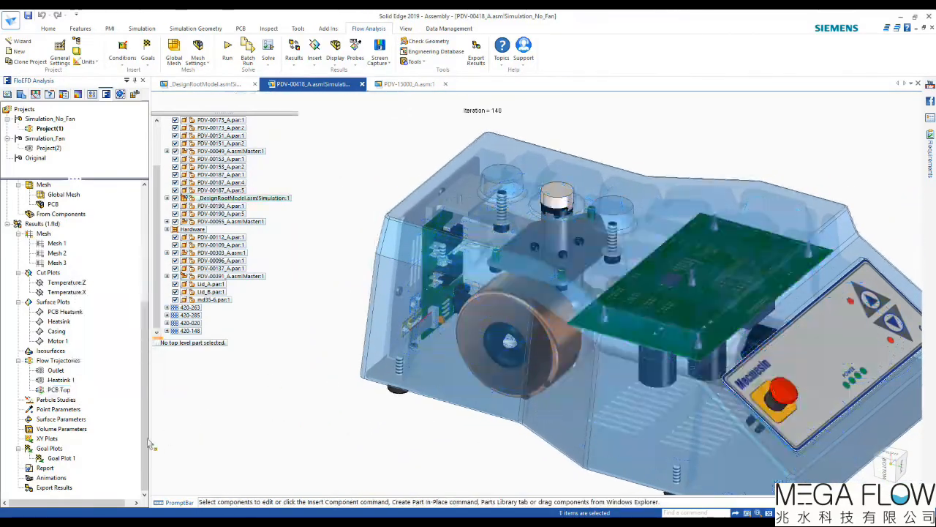
- Show the PCB Heatsink surface plot and hide the components of the PDV-00418_A assembly
{"action": "right_click", "coordinate": [73, 315]}
{"action": "left_click", "coordinate": [95, 331]}
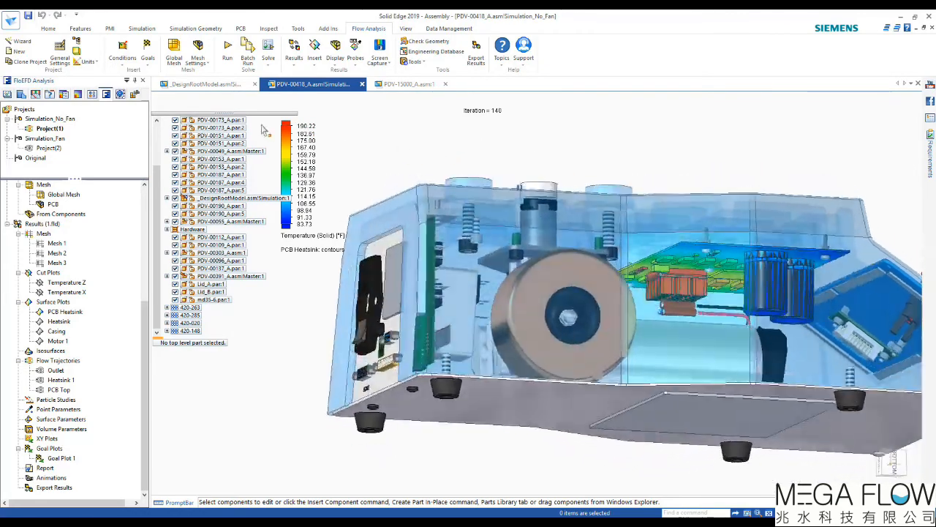
{"action": "left_click_drag", "start_coordinate": [155, 187], "coordinate": [156, 141]}
{"action": "right_click", "coordinate": [196, 123]}
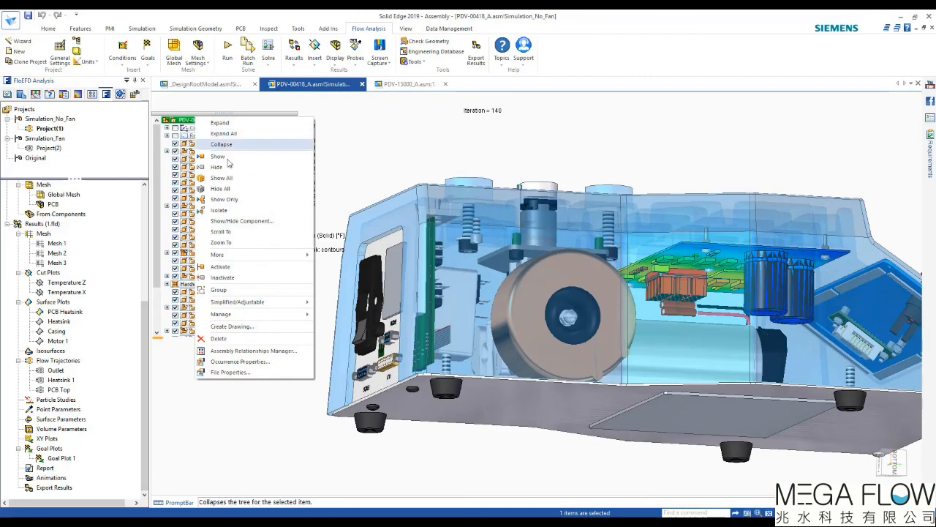
{"action": "left_click", "coordinate": [232, 173]}
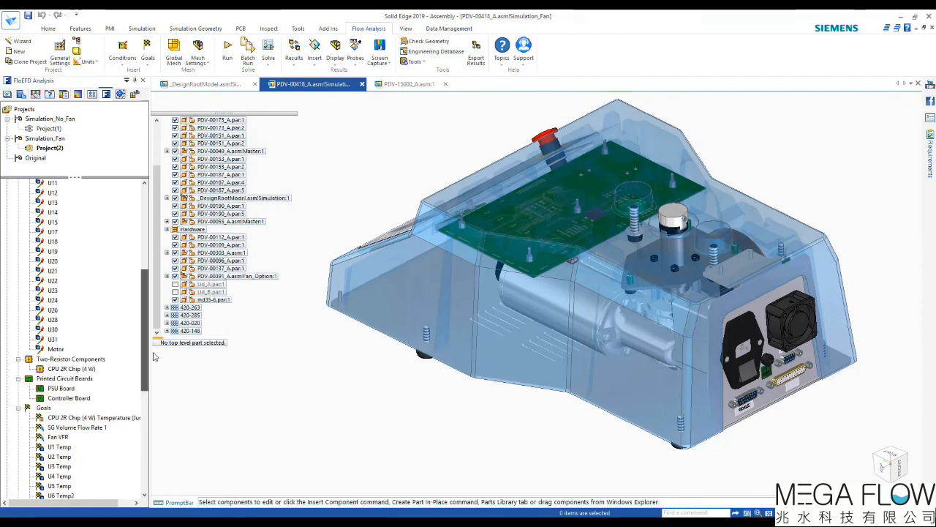
- Collapse the input data in the Simulation_Fan configuration's Project(2) and load its results
{"action": "left_click", "coordinate": [19, 369]}
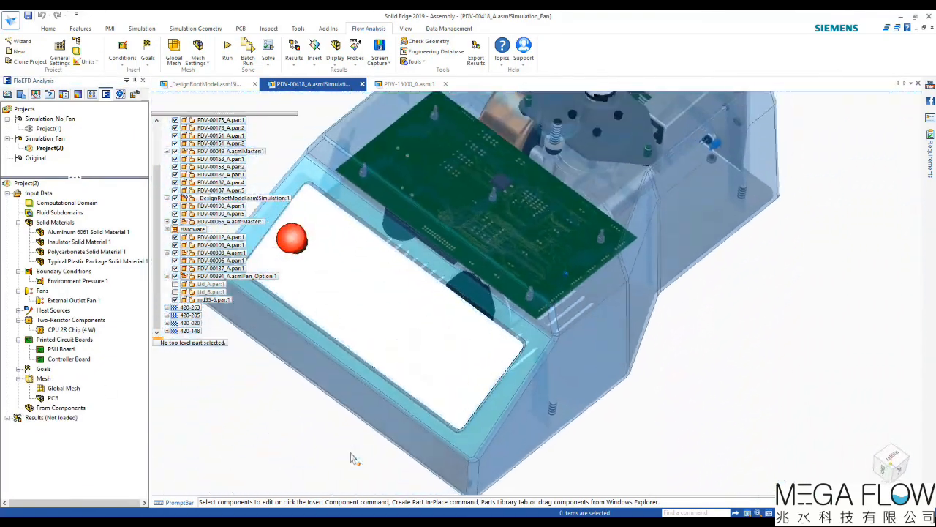
{"action": "right_click", "coordinate": [37, 417]}
{"action": "left_click", "coordinate": [47, 425]}
- Play the Outlet flow trajectories of the fan project, view the airflow toward the fan and hide them again
{"action": "right_click", "coordinate": [54, 388]}
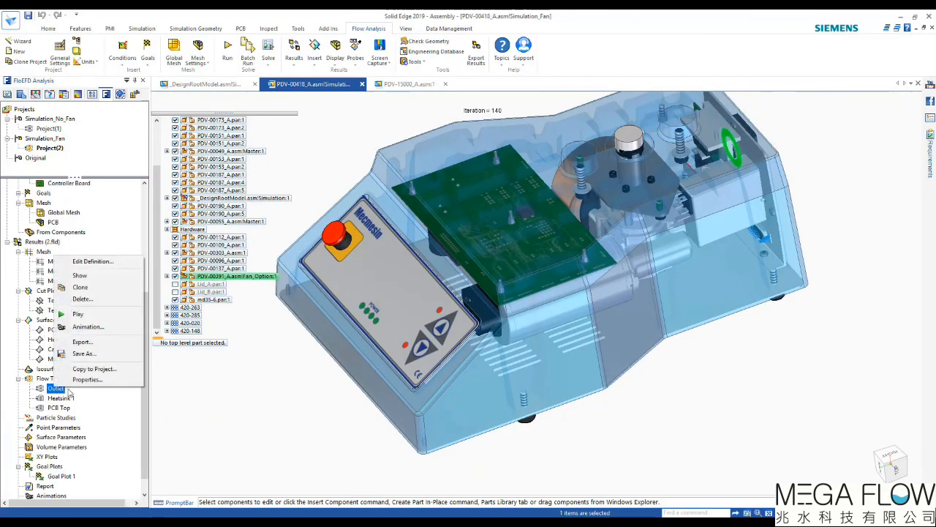
{"action": "left_click", "coordinate": [86, 315]}
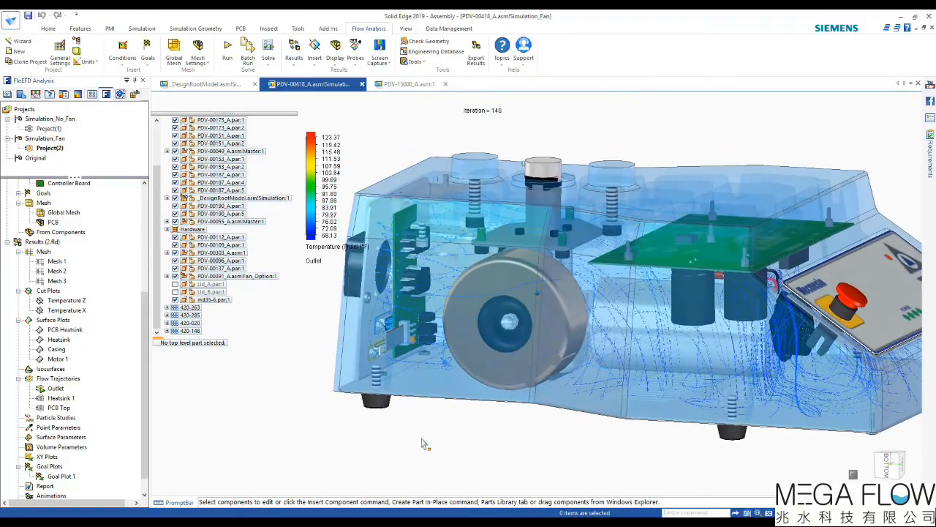
{"action": "right_click", "coordinate": [55, 389]}
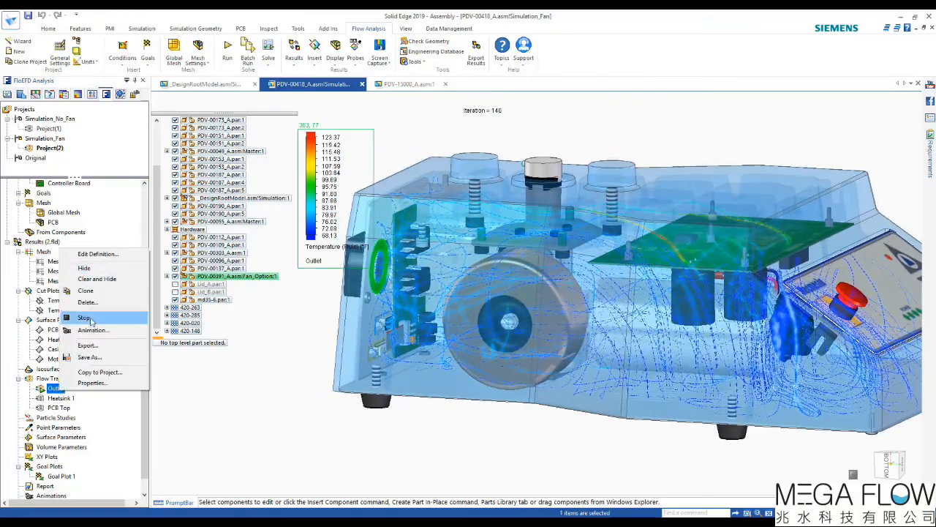
{"action": "left_click", "coordinate": [85, 268]}
- Play the Heatsink 1 flow trajectories of the fan project and hide them again
{"action": "right_click", "coordinate": [58, 400]}
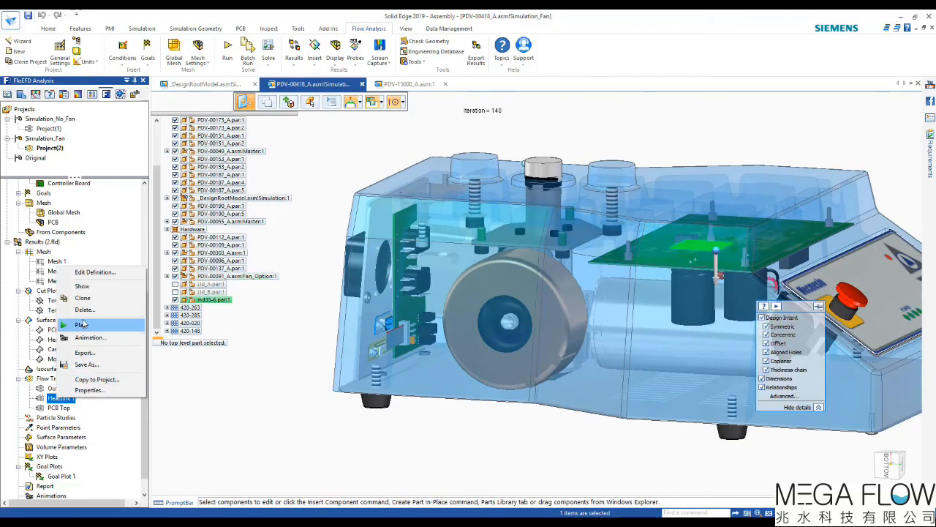
{"action": "left_click", "coordinate": [85, 325]}
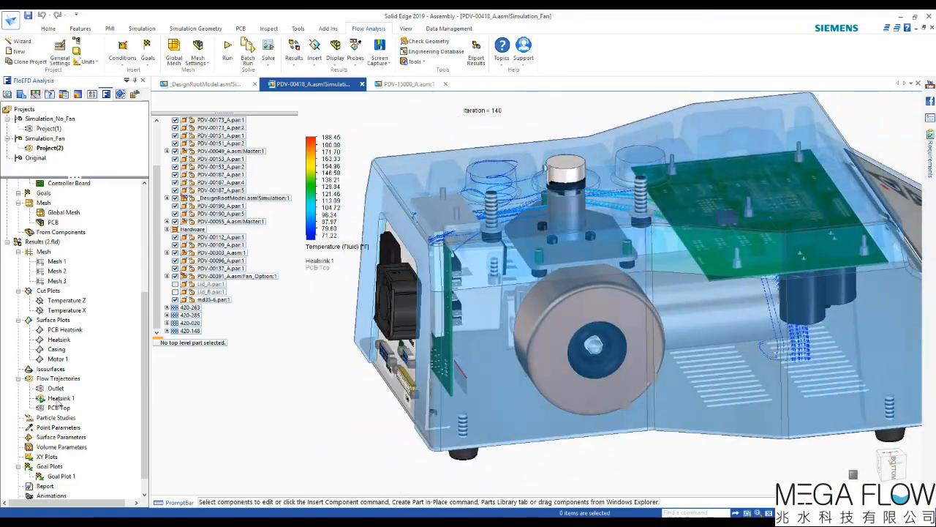
{"action": "left_click", "coordinate": [60, 400]}
{"action": "right_click", "coordinate": [61, 399]}
{"action": "left_click", "coordinate": [88, 279]}
- Play the PCB Top flow trajectories of the fan project, view the flow around the board and hide them again
{"action": "right_click", "coordinate": [63, 408]}
{"action": "left_click", "coordinate": [103, 337]}
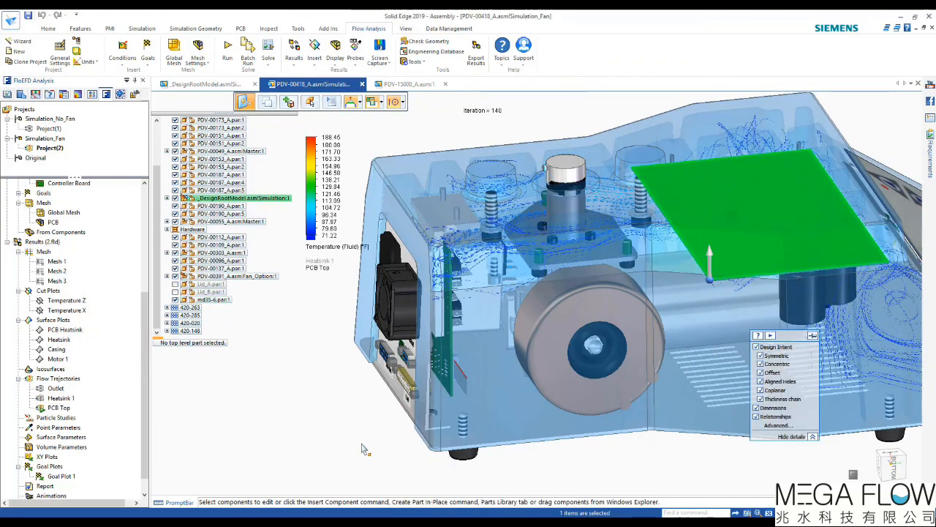
{"action": "left_click", "coordinate": [360, 444]}
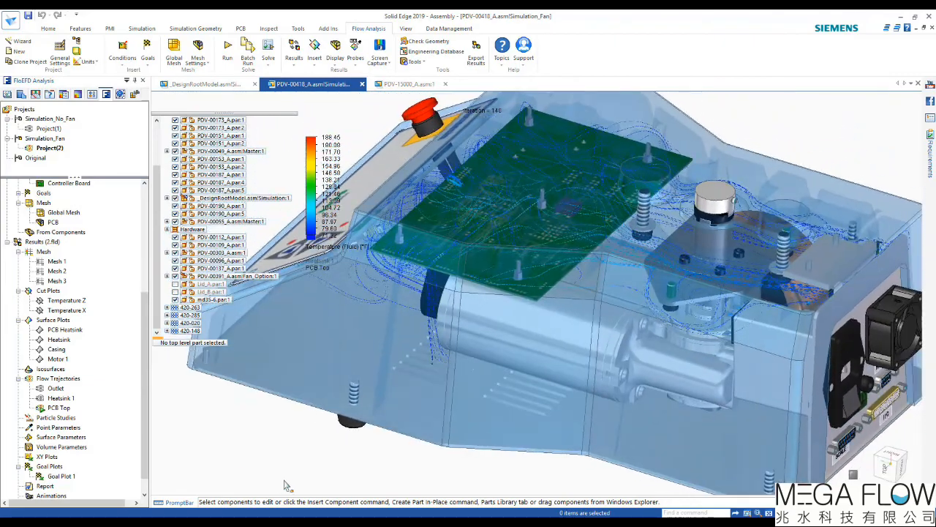
{"action": "right_click", "coordinate": [64, 410]}
{"action": "left_click", "coordinate": [139, 329]}
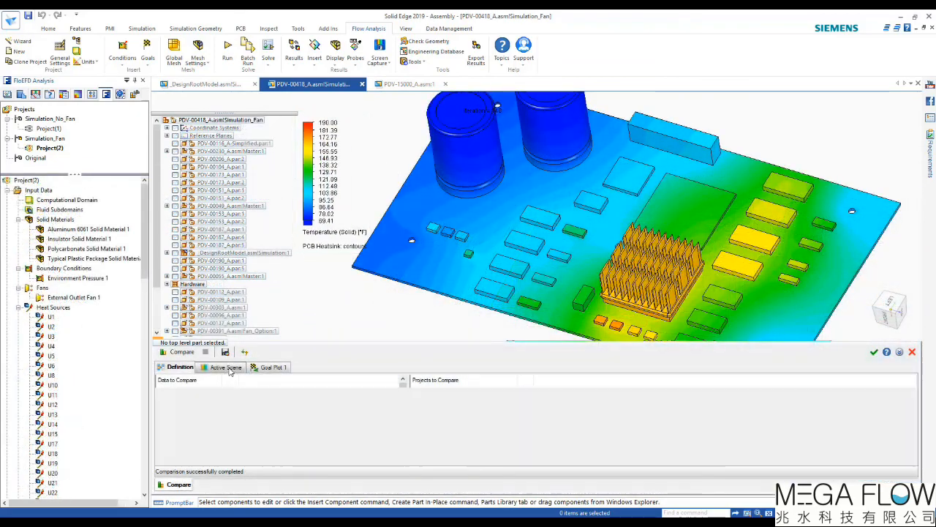
- Open the active scene comparison image, flip repeatedly between the fan and no-fan PCB Heatsink plots, and close the viewer
{"action": "double_click", "coordinate": [203, 425]}
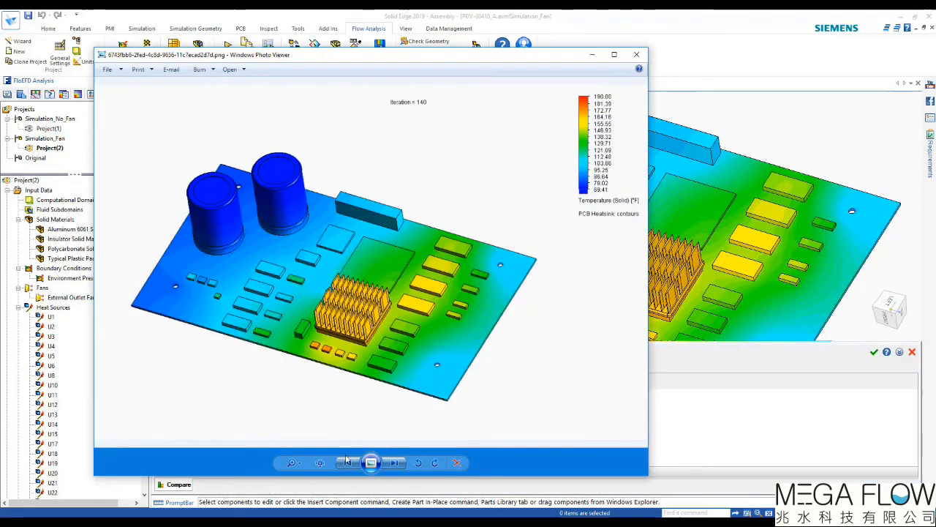
{"action": "left_click", "coordinate": [400, 464]}
{"action": "left_click", "coordinate": [400, 464]}
{"action": "left_click", "coordinate": [400, 463]}
{"action": "left_click", "coordinate": [400, 464]}
{"action": "left_click", "coordinate": [400, 464]}
{"action": "left_click", "coordinate": [401, 464]}
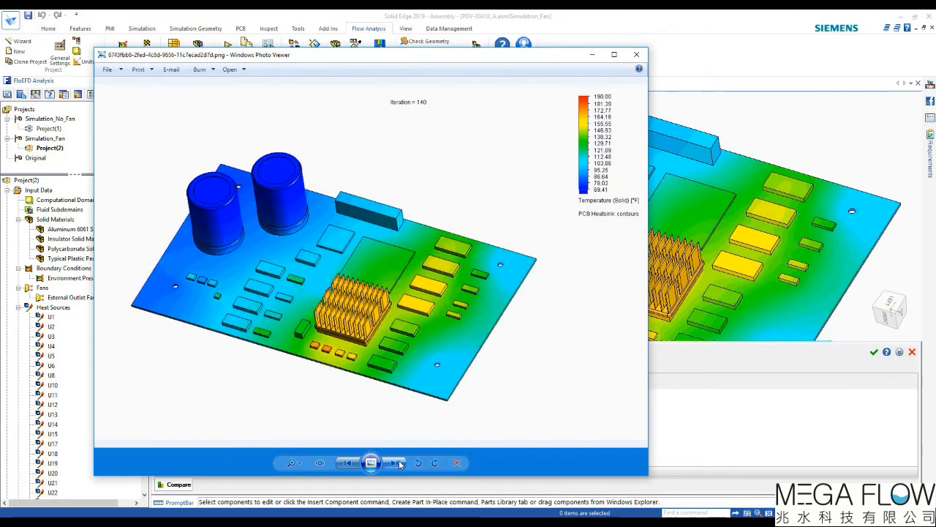
{"action": "left_click", "coordinate": [639, 56]}
- Display the Goal Plot 1 comparison as differences relative to Project(2) [Simulation_Fan] and review the component temperatures
{"action": "left_click", "coordinate": [282, 368]}
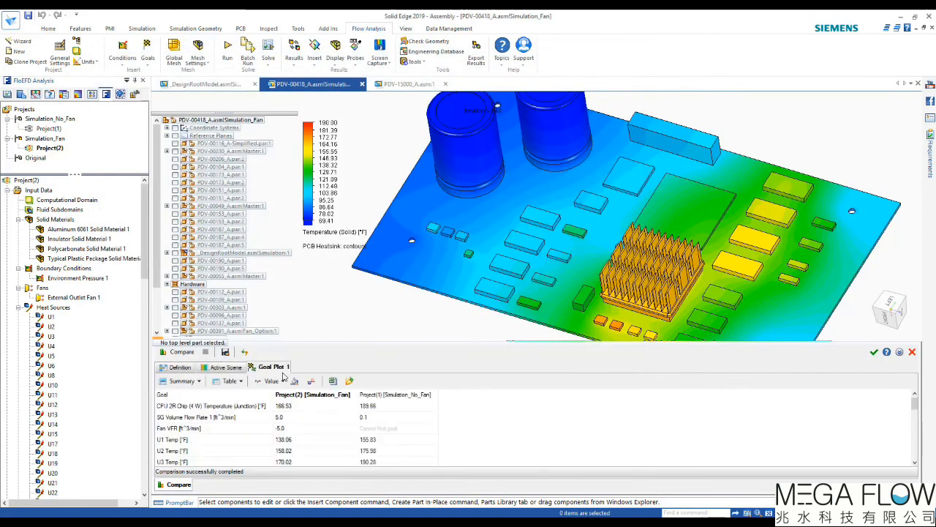
{"action": "left_click", "coordinate": [320, 398]}
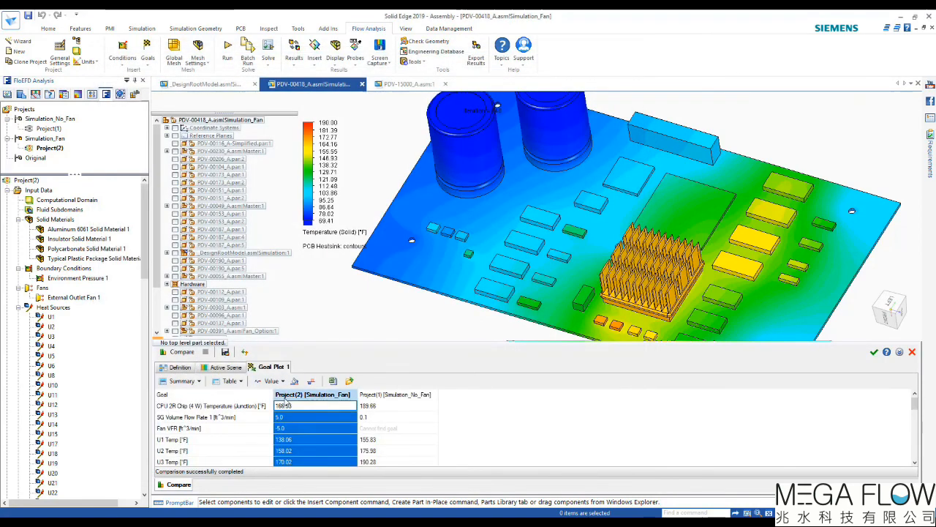
{"action": "left_click", "coordinate": [311, 381]}
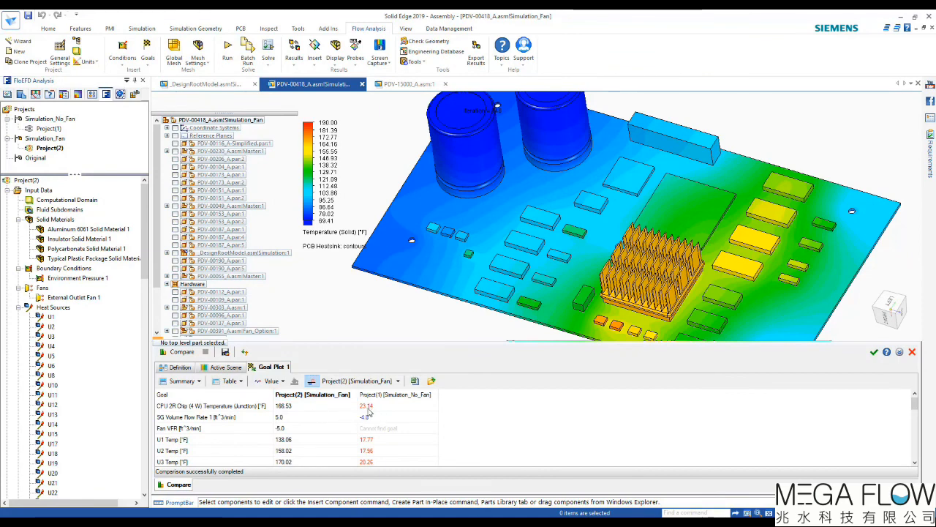
{"action": "scroll", "coordinate": [384, 435], "scroll_direction": "down", "scroll_amount": 2}
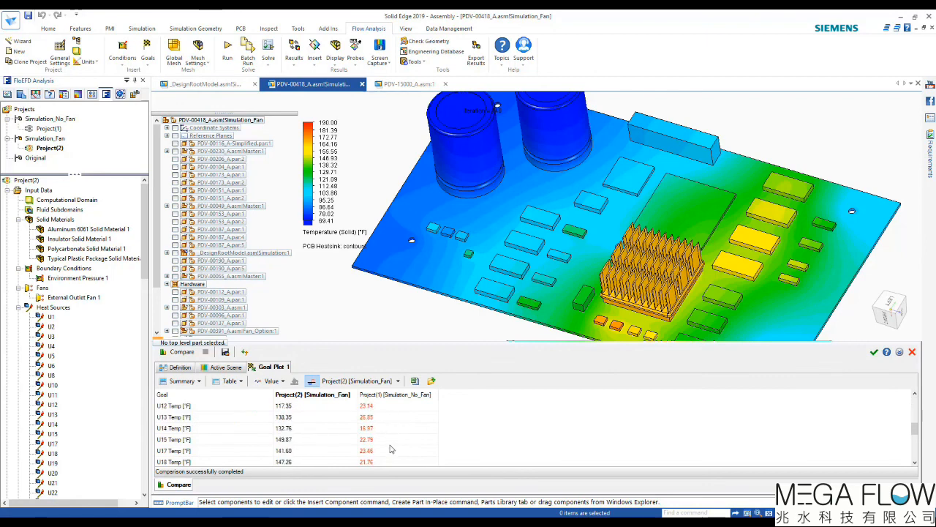